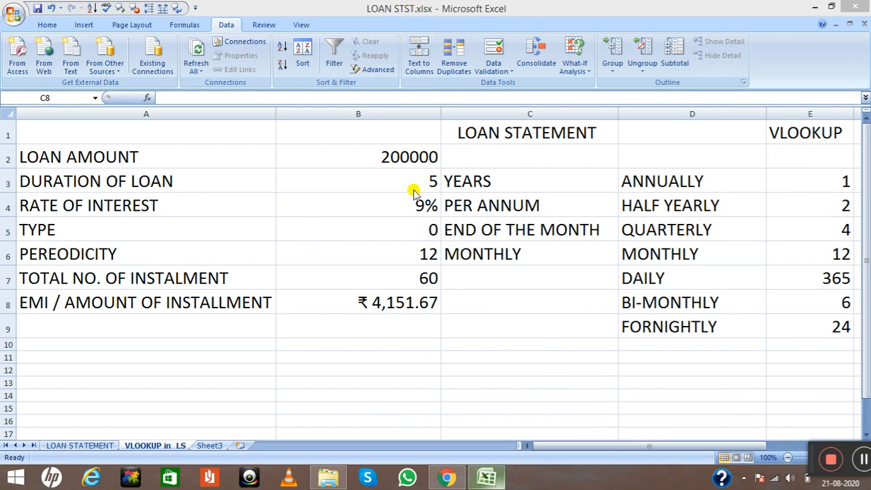
{"action": "left_click", "coordinate": [516, 9]}
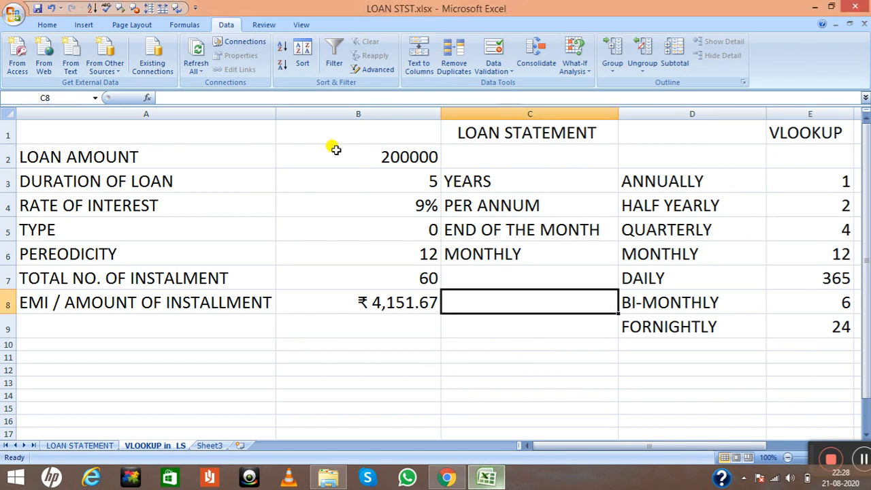
{"action": "left_click", "coordinate": [192, 131]}
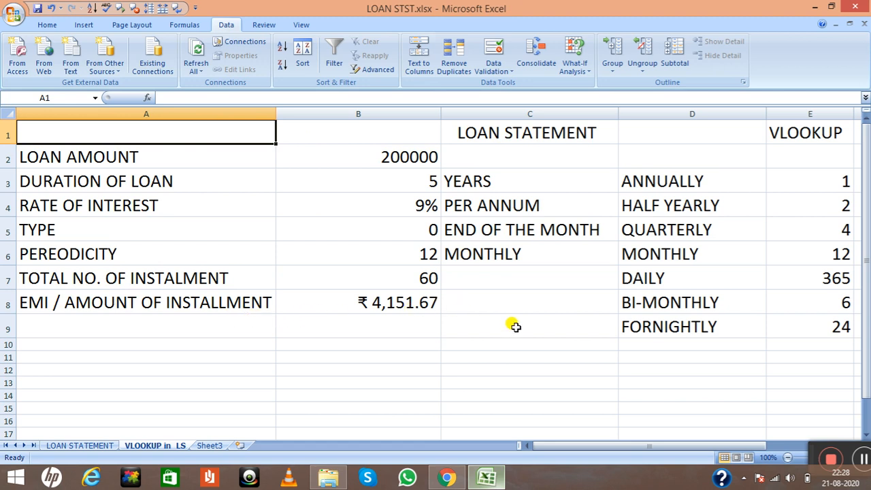
{"action": "left_click", "coordinate": [863, 457]}
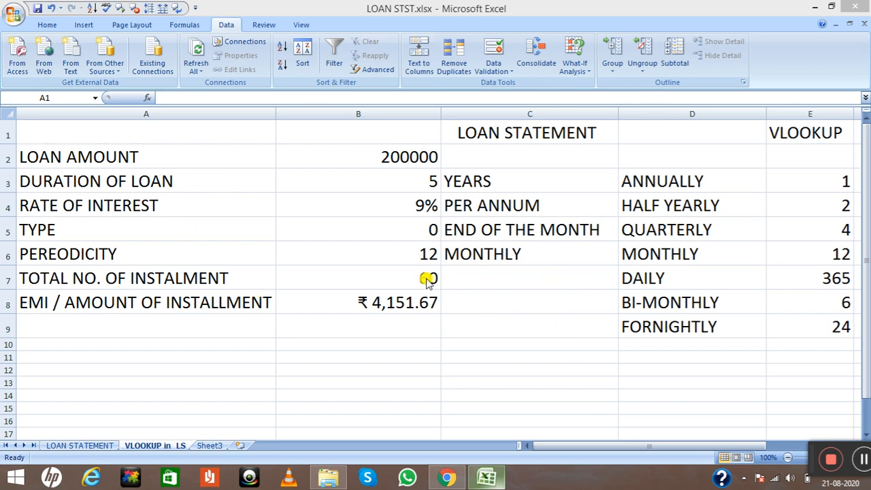
{"action": "left_click", "coordinate": [85, 254]}
{"action": "left_click", "coordinate": [114, 254]}
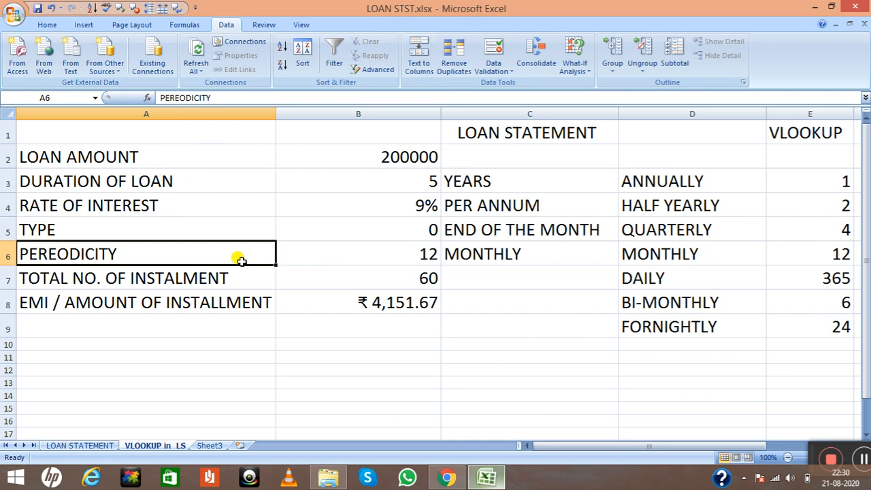
{"action": "left_click", "coordinate": [422, 256]}
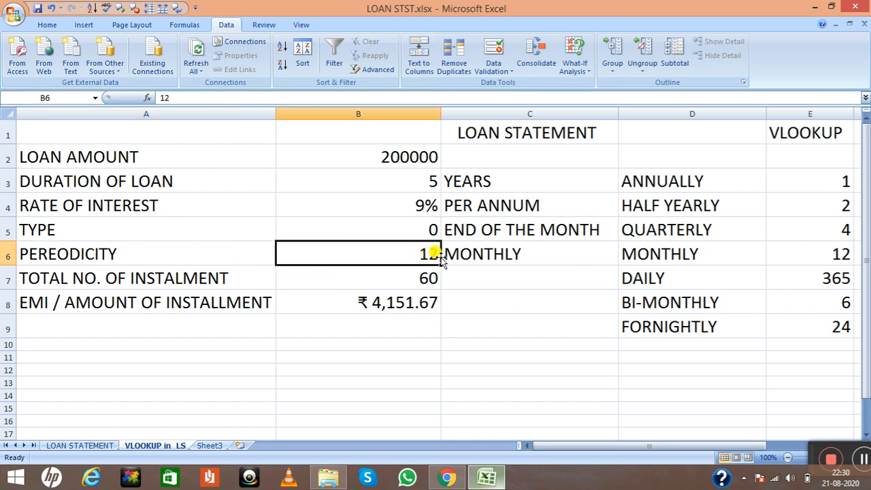
Replace the periodicity description in cell C6 with ANNUALLY
{"action": "double_click", "coordinate": [521, 256]}
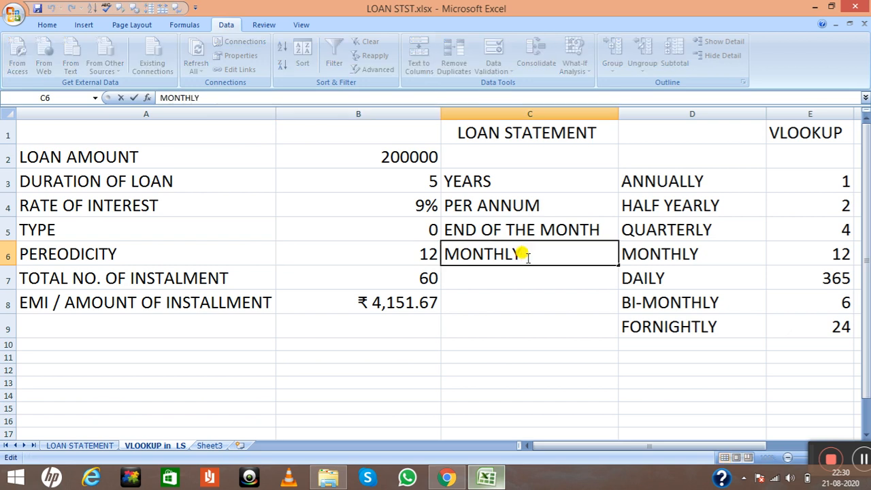
{"action": "key", "text": "BackSpace"}
{"action": "key", "text": "BackSpace"}
{"action": "key", "text": "BackSpace"}
{"action": "key", "text": "BackSpace"}
{"action": "key", "text": "BackSpace"}
{"action": "key", "text": "BackSpace"}
{"action": "key", "text": "BackSpace"}
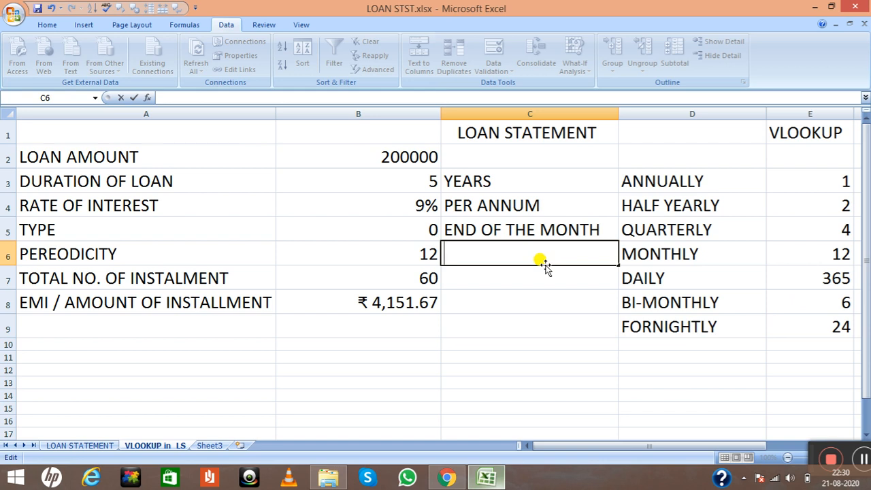
{"action": "type", "text": "ANN"}
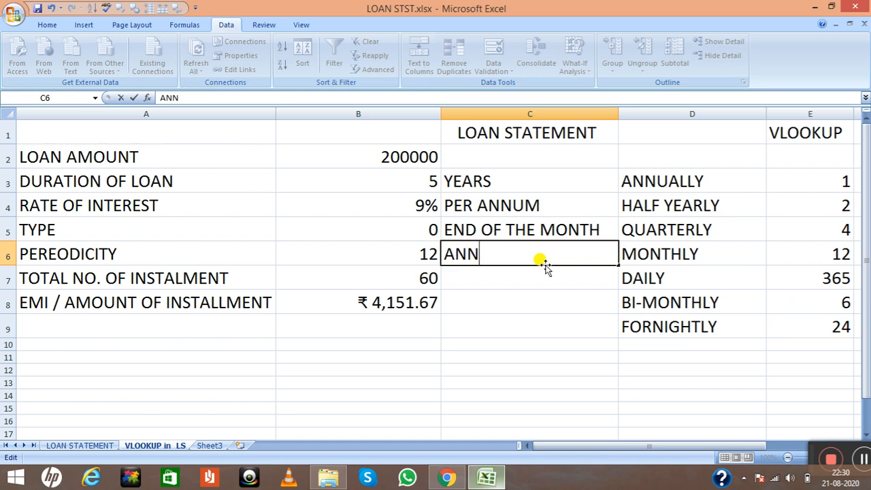
{"action": "type", "text": "UALLY"}
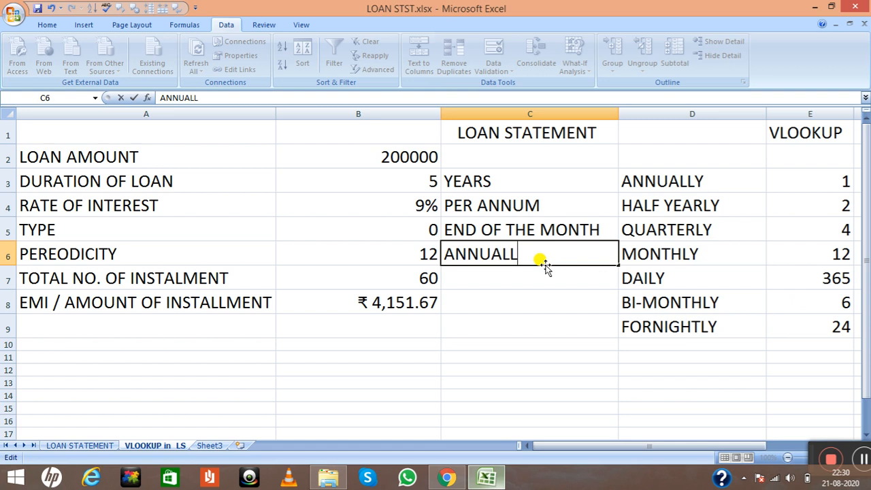
Set the periodicity value in cell B6 to 1
{"action": "left_click", "coordinate": [425, 253]}
{"action": "double_click", "coordinate": [428, 254]}
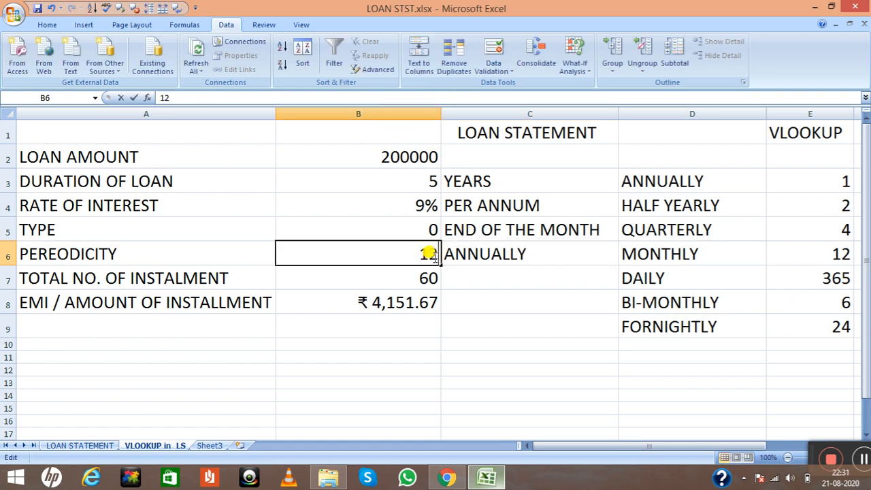
{"action": "key", "text": "BackSpace"}
{"action": "key", "text": "BackSpace"}
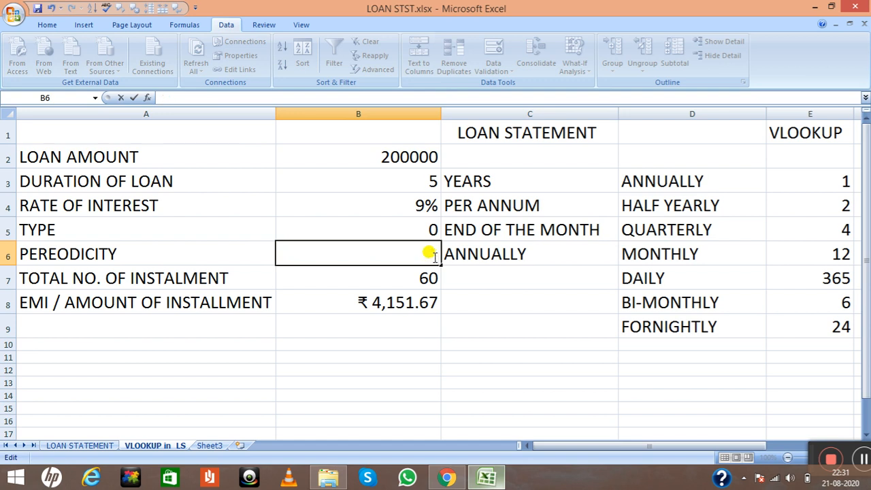
{"action": "type", "text": "1"}
{"action": "key", "text": "Return"}
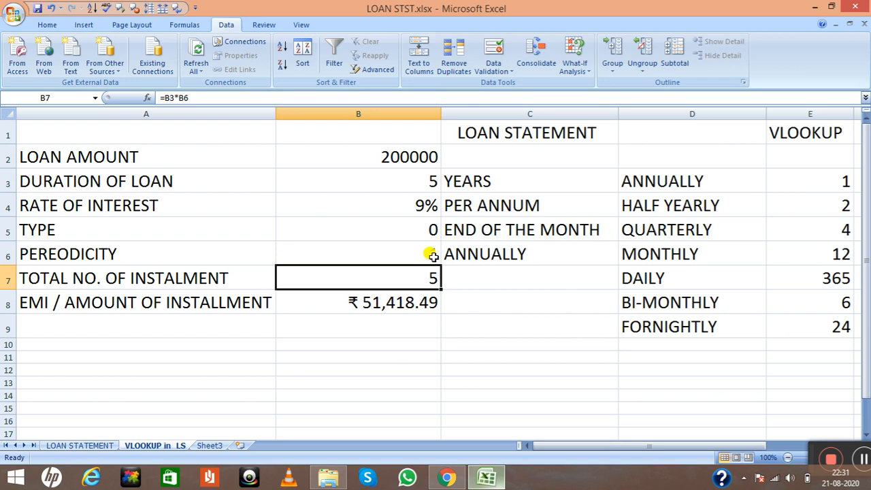
{"action": "left_click", "coordinate": [861, 462]}
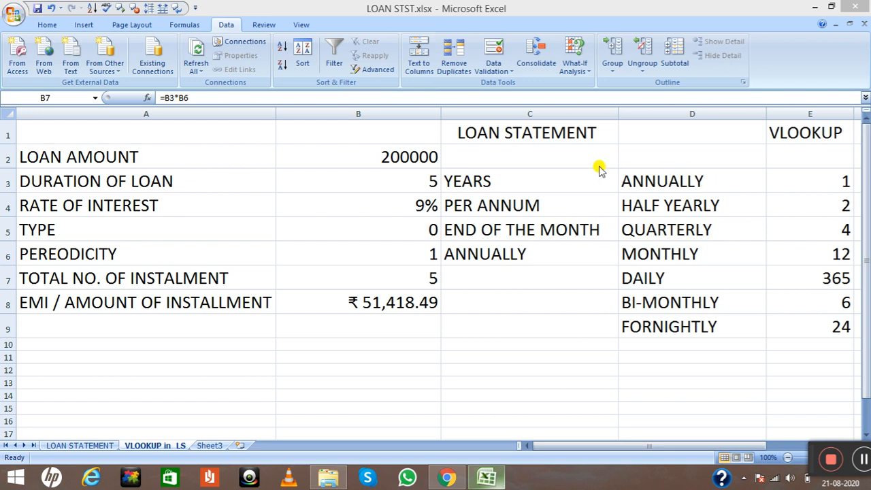
{"action": "left_click", "coordinate": [627, 442]}
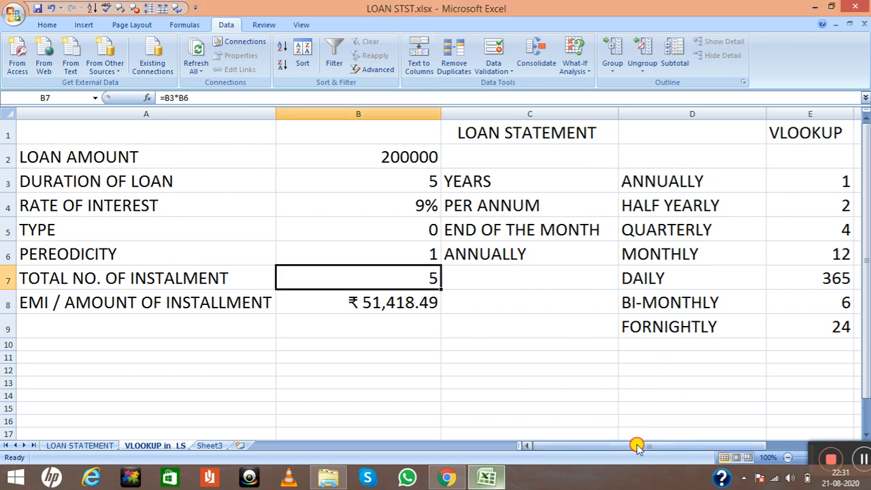
{"action": "left_click_drag", "start_coordinate": [660, 445], "coordinate": [695, 267]}
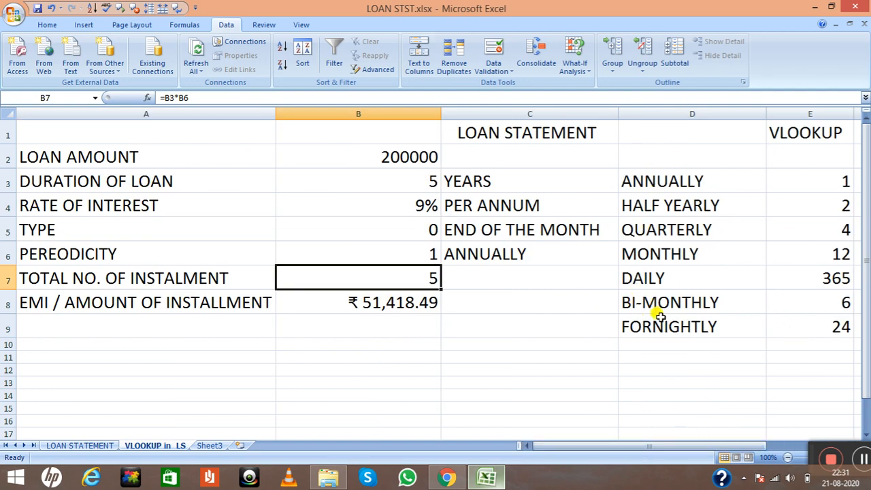
{"action": "left_click", "coordinate": [379, 253]}
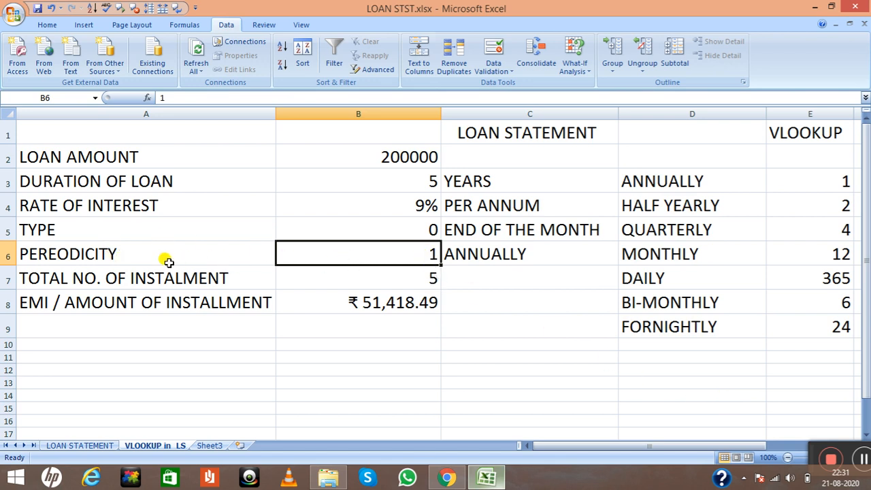
{"action": "left_click", "coordinate": [860, 458]}
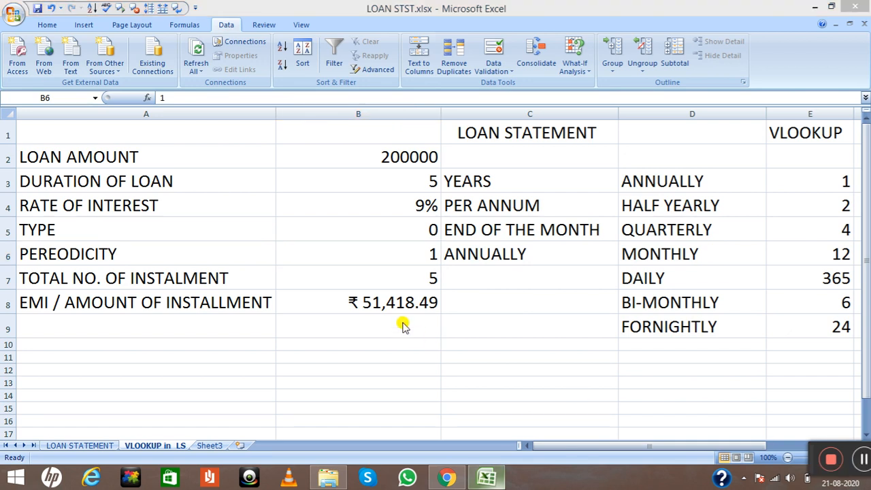
Clear the periodicity value in cell B6 and start a formula there with =VLOOKUP(
{"action": "left_click", "coordinate": [432, 255]}
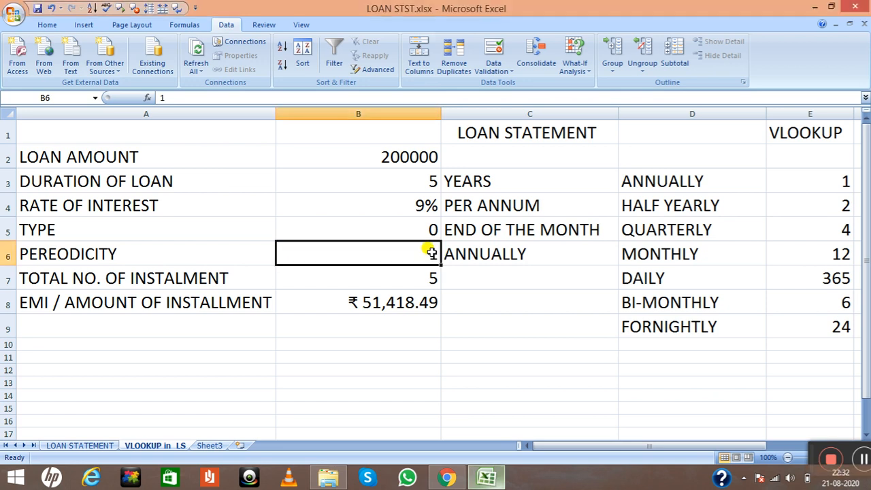
{"action": "key", "text": "BackSpace"}
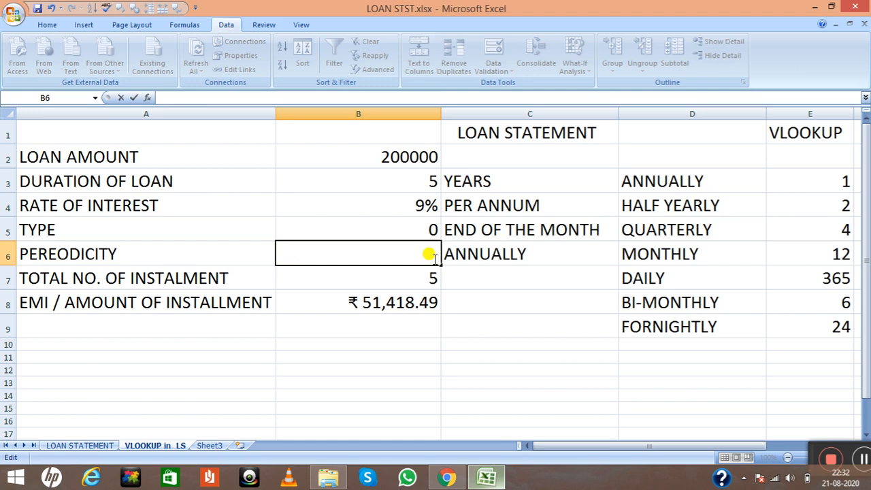
{"action": "type", "text": "=VLOOKUP"}
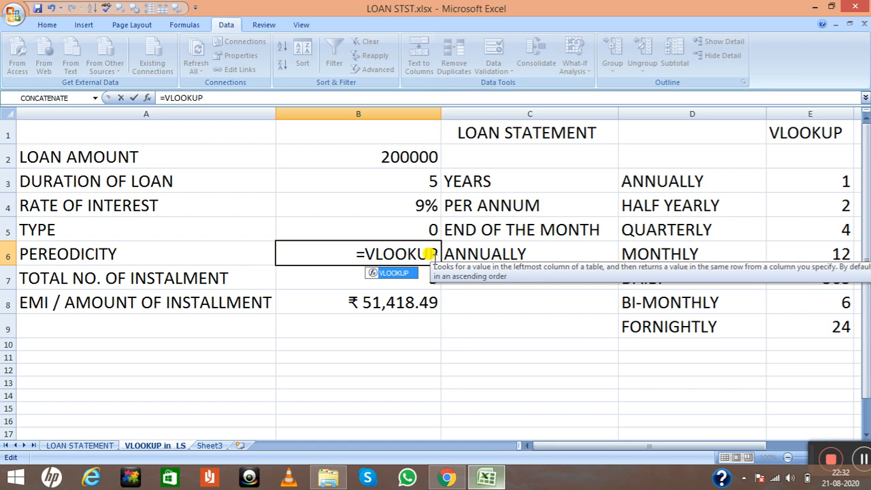
{"action": "type", "text": "("}
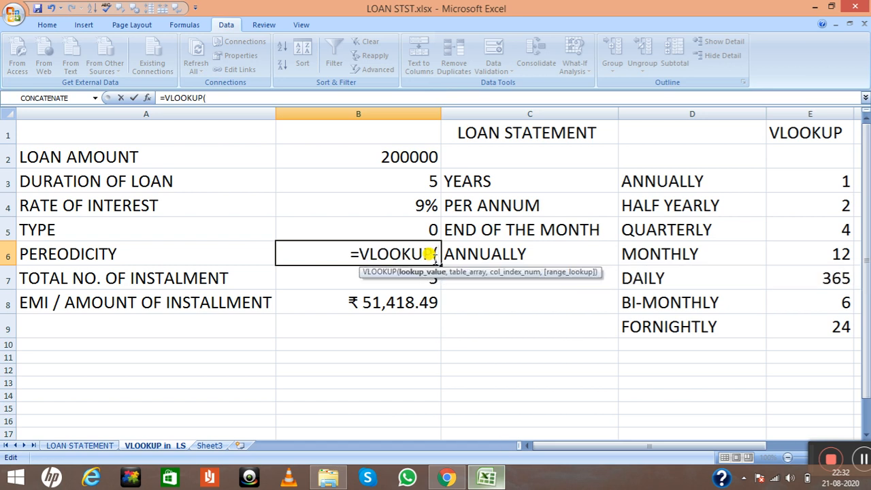
{"action": "key", "text": "BackSpace"}
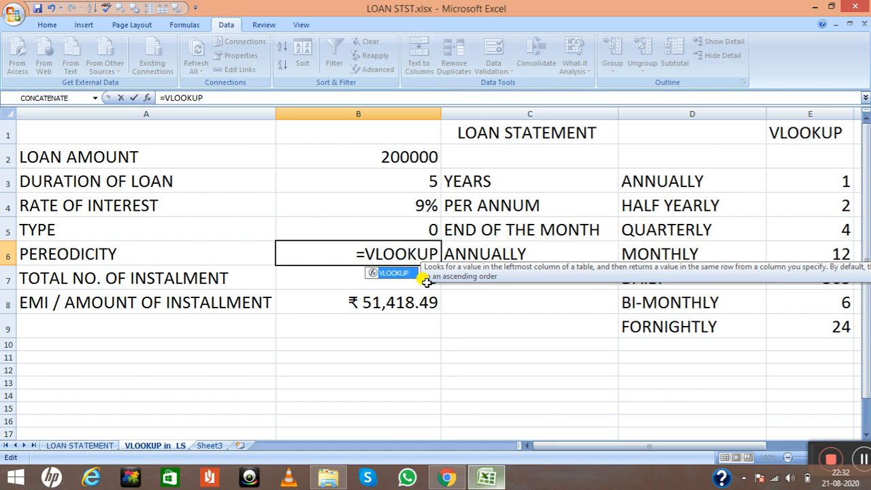
{"action": "type", "text": "("}
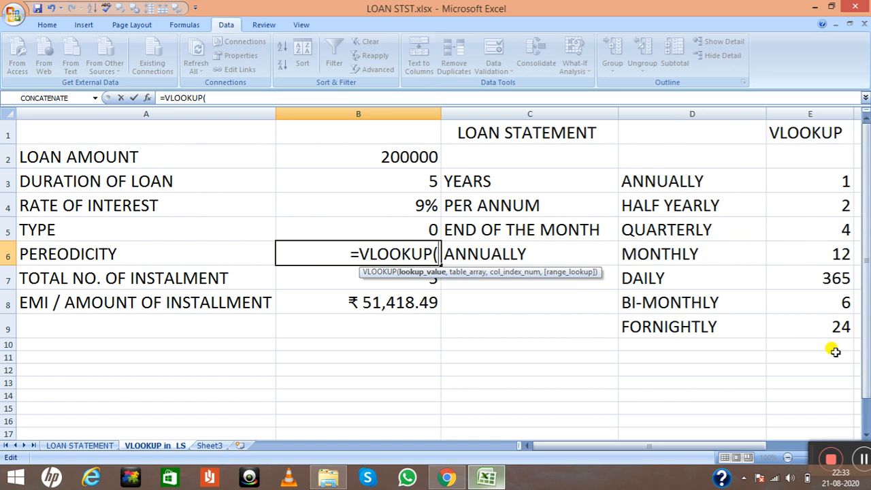
{"action": "left_click", "coordinate": [864, 460]}
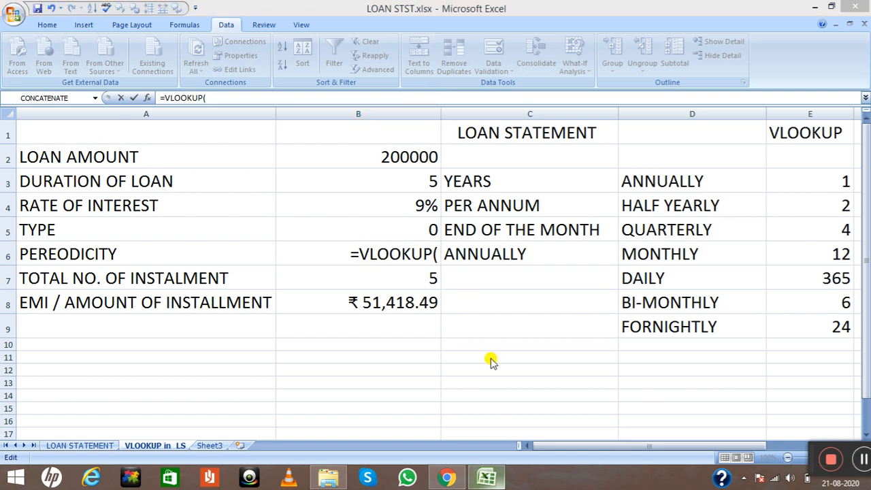
{"action": "left_click", "coordinate": [436, 252]}
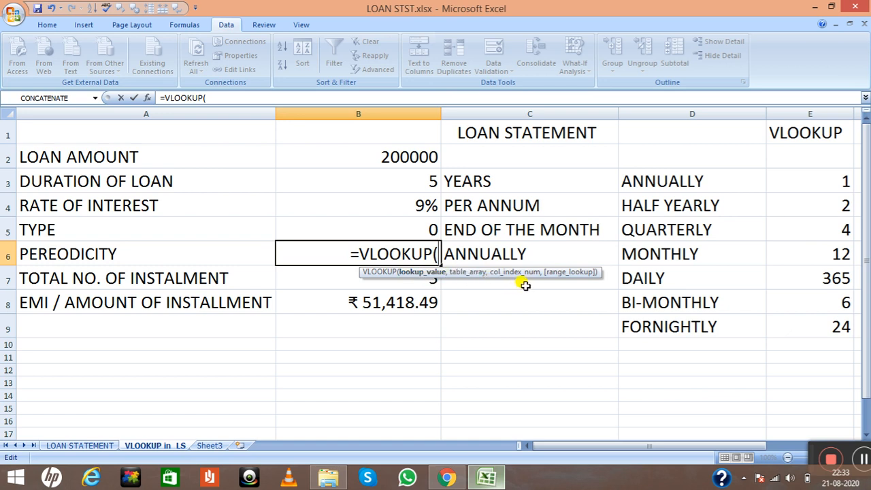
{"action": "left_click", "coordinate": [862, 459]}
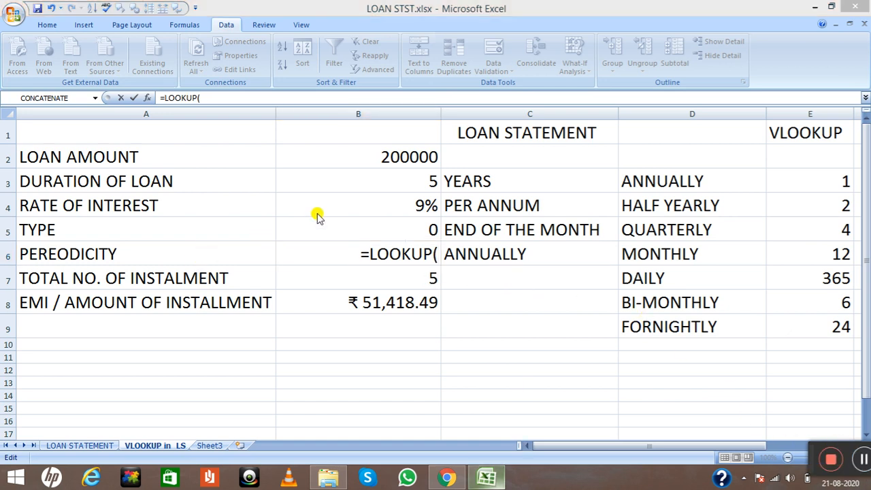
{"action": "left_click", "coordinate": [435, 252]}
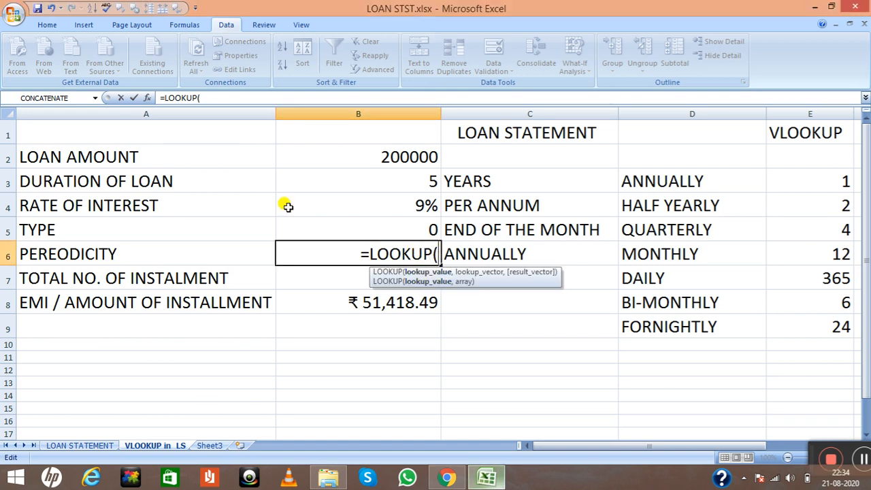
{"action": "left_click", "coordinate": [148, 98]}
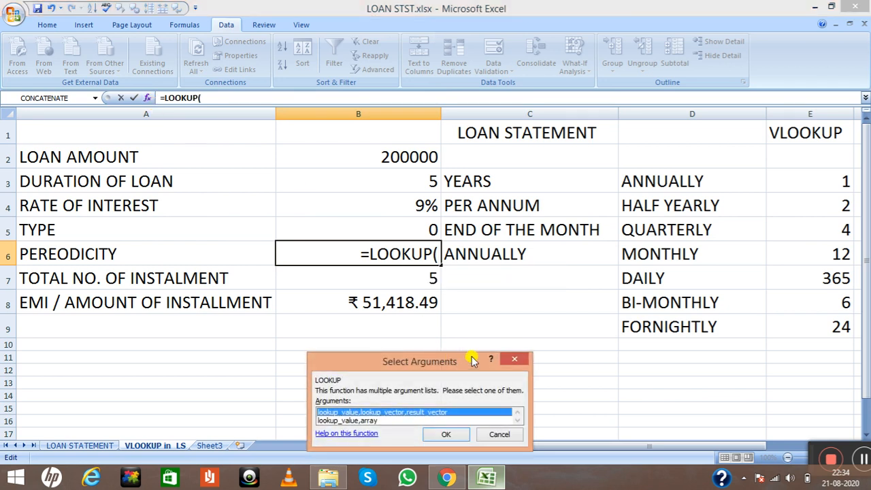
{"action": "left_click", "coordinate": [515, 360]}
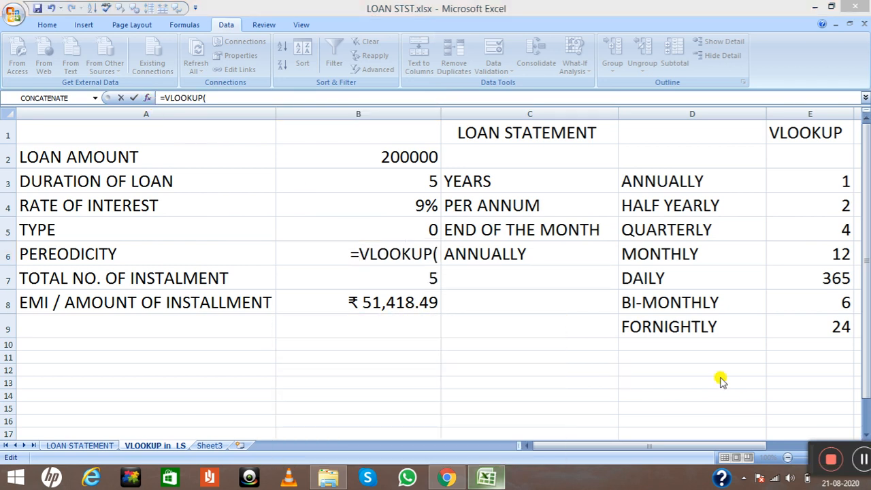
Open the function arguments for the VLOOKUP formula in B6 and set the lookup value to C6
{"action": "left_click", "coordinate": [429, 246]}
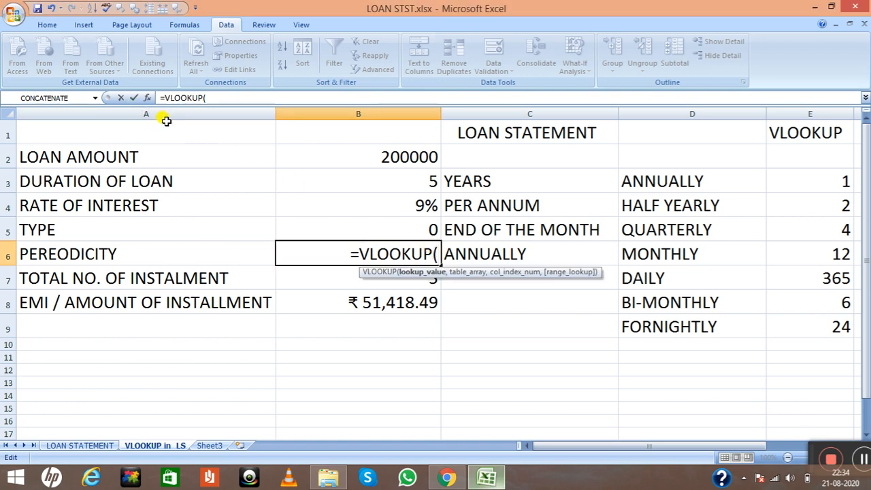
{"action": "left_click", "coordinate": [147, 98]}
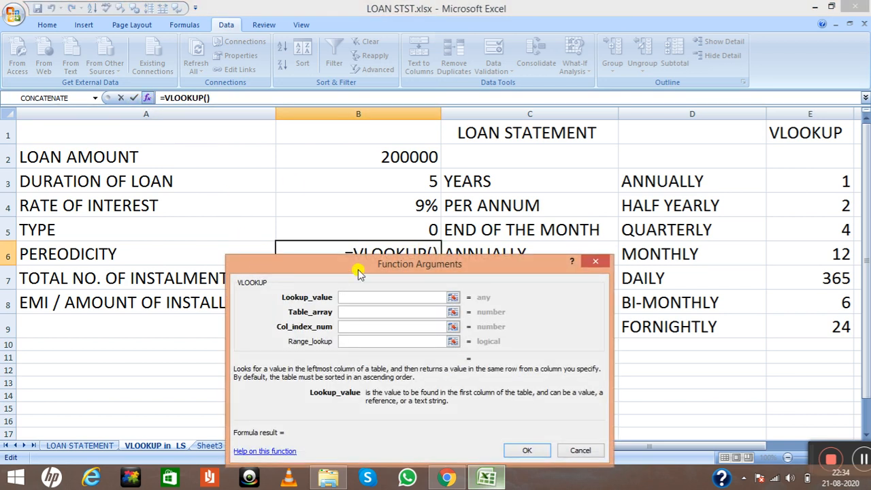
{"action": "left_click_drag", "start_coordinate": [391, 266], "coordinate": [392, 288]}
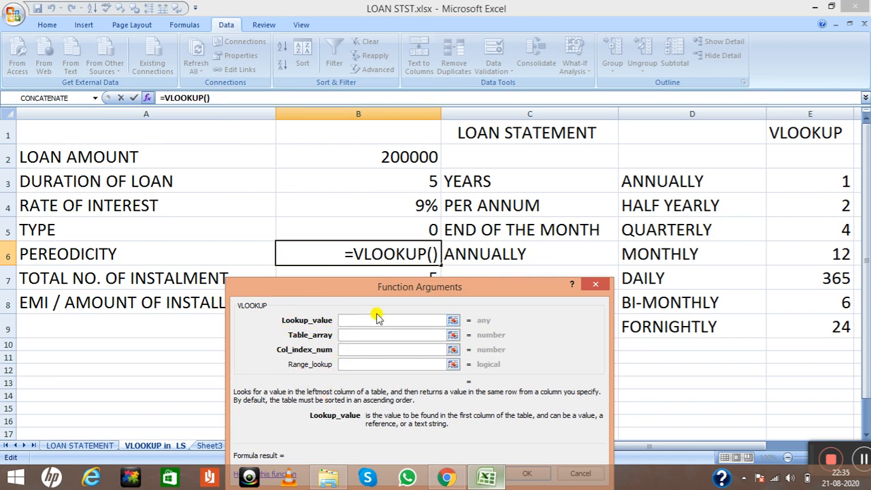
{"action": "left_click_drag", "start_coordinate": [413, 286], "coordinate": [412, 321]}
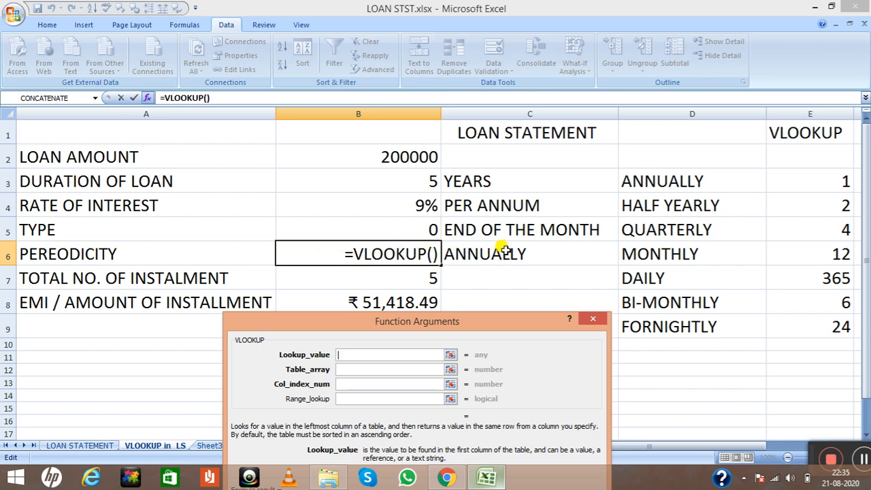
{"action": "left_click", "coordinate": [481, 254]}
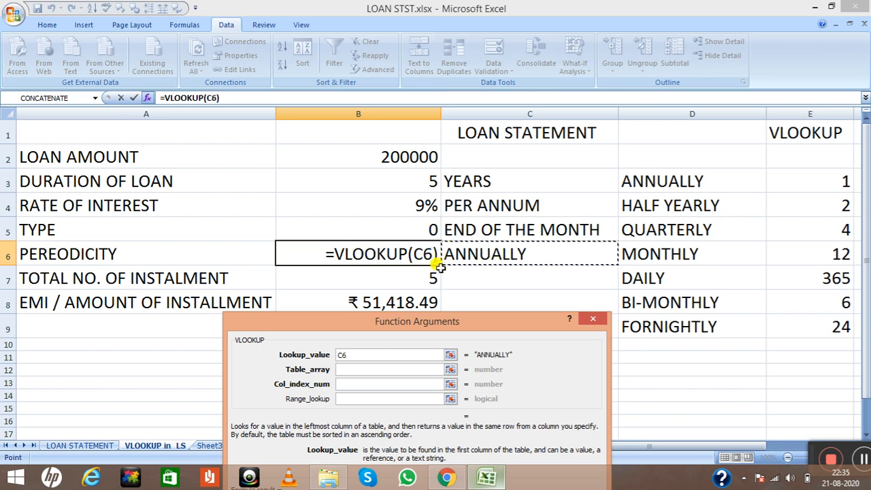
{"action": "type", "text": ","}
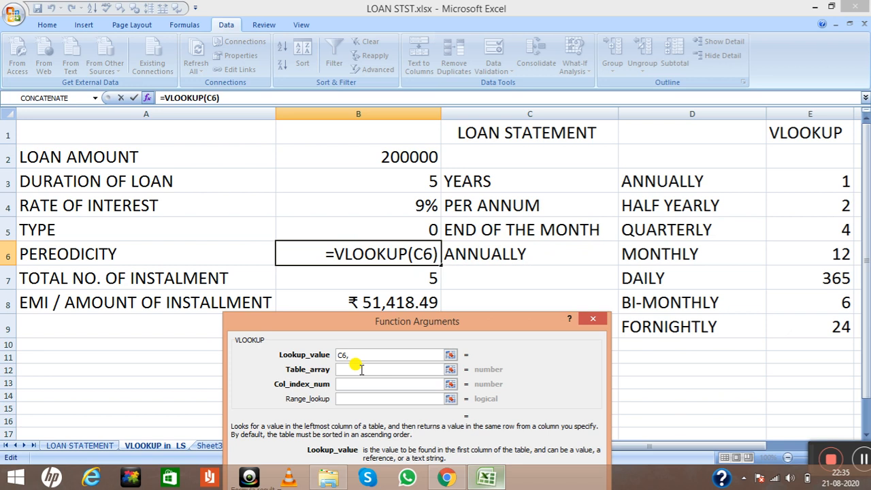
{"action": "left_click_drag", "start_coordinate": [631, 177], "coordinate": [798, 327]}
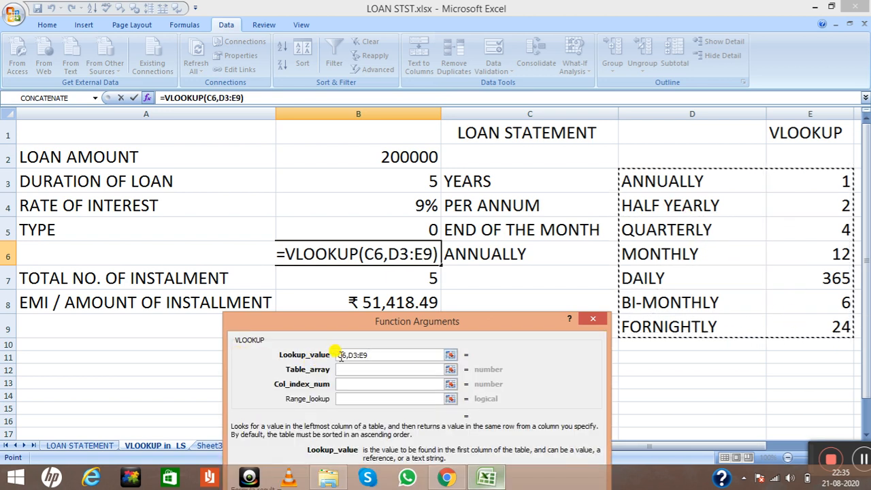
{"action": "key", "text": "BackSpace"}
{"action": "key", "text": "BackSpace"}
{"action": "key", "text": "BackSpace"}
{"action": "key", "text": "BackSpace"}
{"action": "key", "text": "BackSpace"}
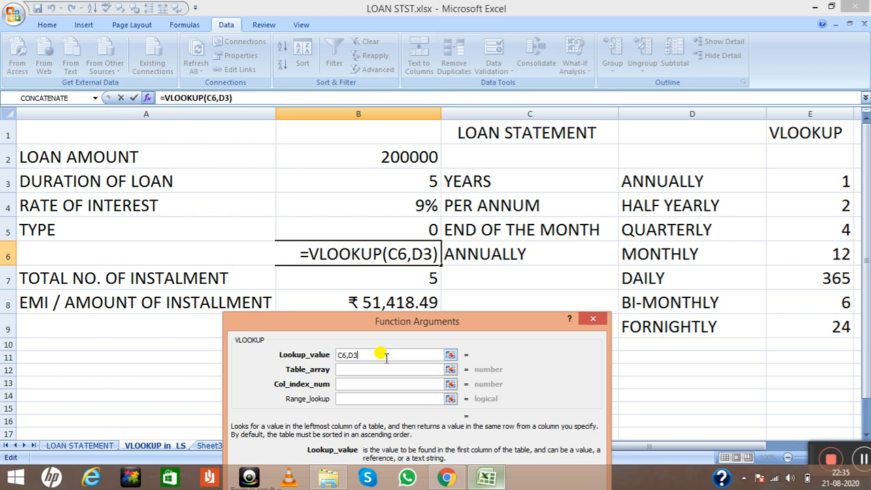
Set the VLOOKUP table array to D3:E9 and the column index number to 2
{"action": "left_click", "coordinate": [372, 373]}
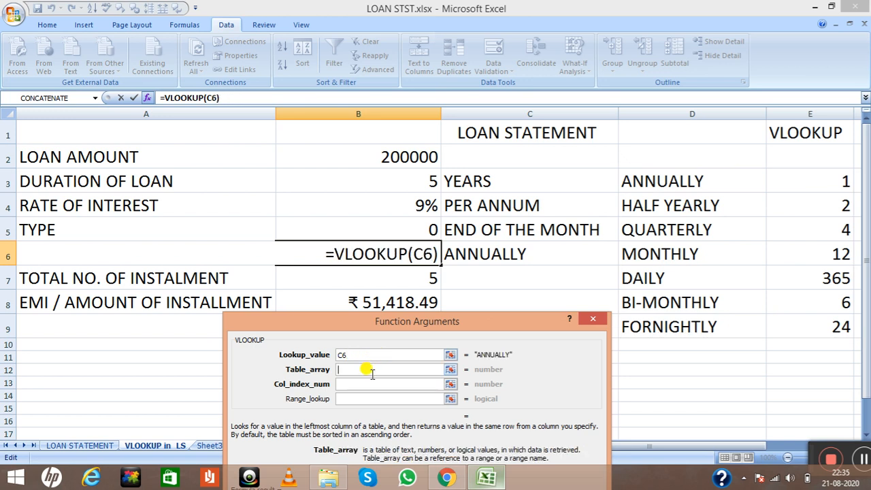
{"action": "left_click_drag", "start_coordinate": [633, 178], "coordinate": [814, 330]}
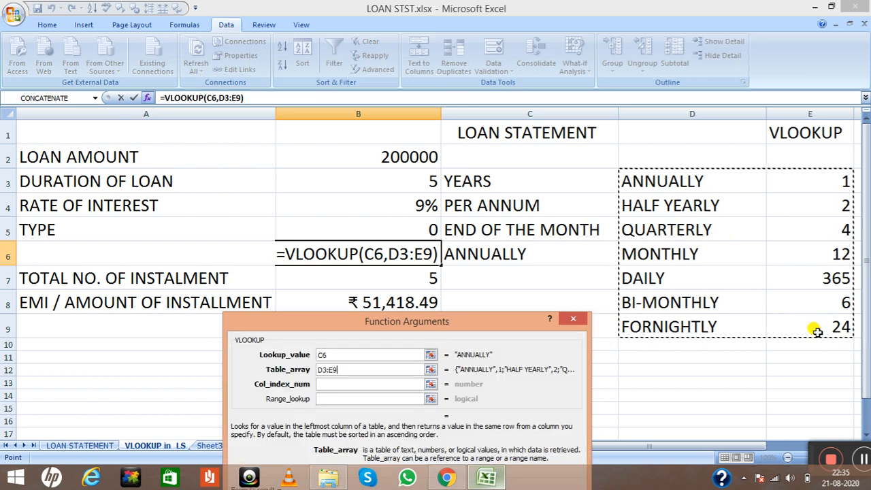
{"action": "left_click", "coordinate": [334, 383]}
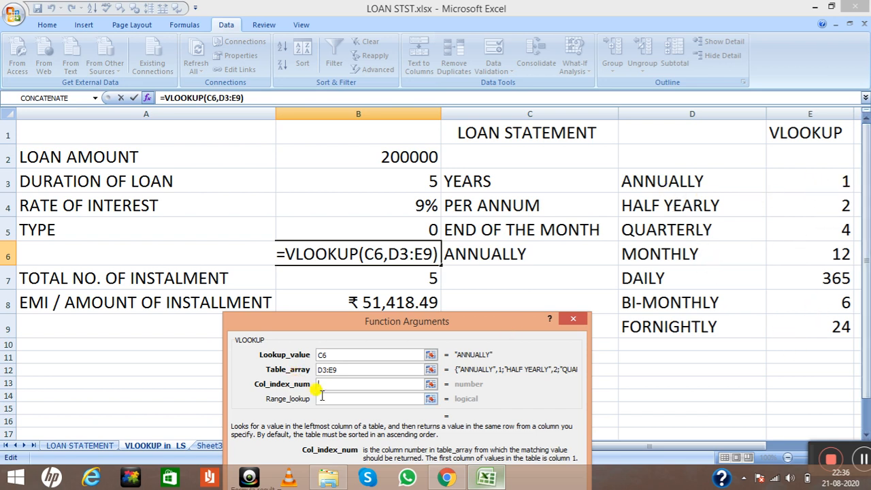
{"action": "type", "text": "2"}
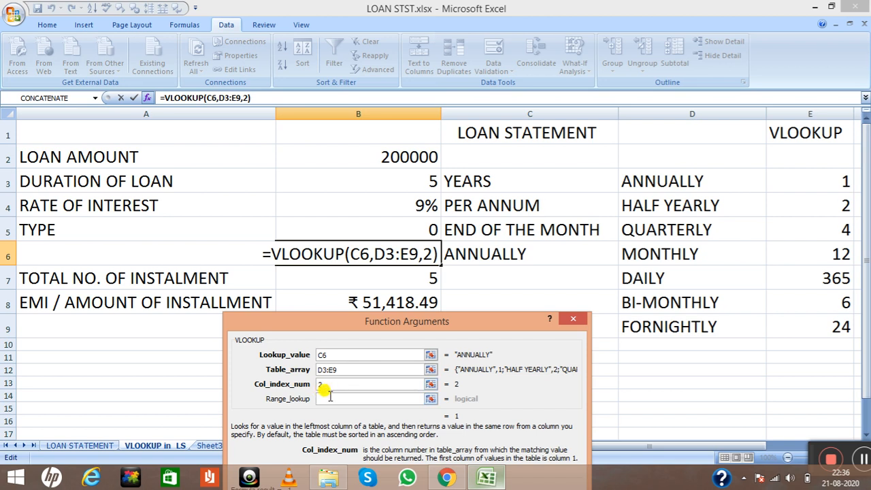
Set the VLOOKUP range lookup to FALSE and enter the finished formula in B6
{"action": "left_click", "coordinate": [330, 399]}
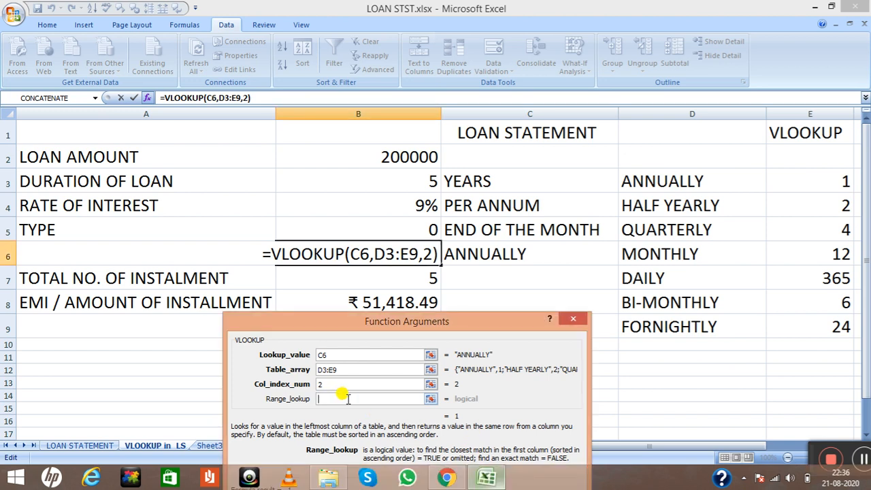
{"action": "type", "text": "FALSE"}
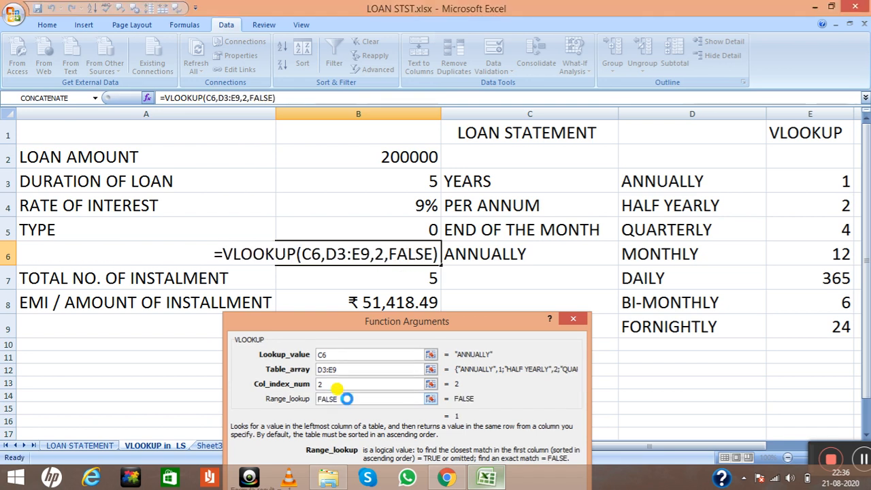
{"action": "key", "text": "Return"}
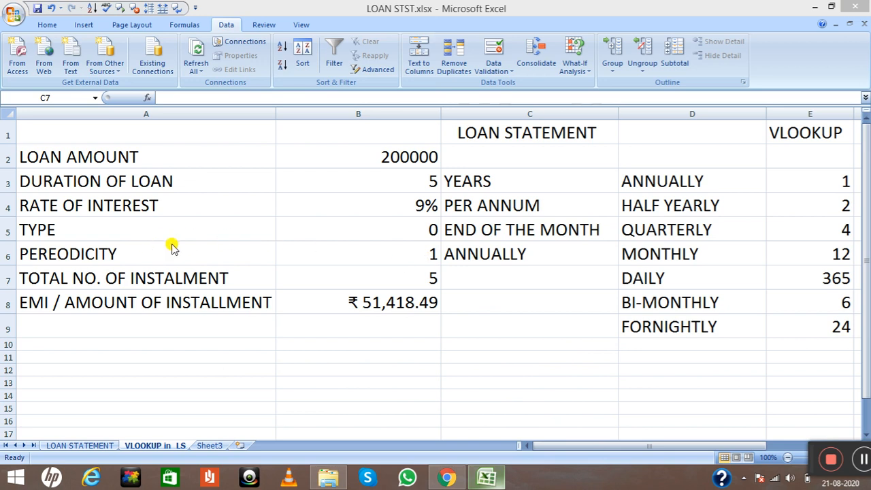
Review the VLOOKUP formula and its referenced ranges in cell B6, leaving it as is
{"action": "left_click", "coordinate": [410, 254]}
{"action": "double_click", "coordinate": [412, 254]}
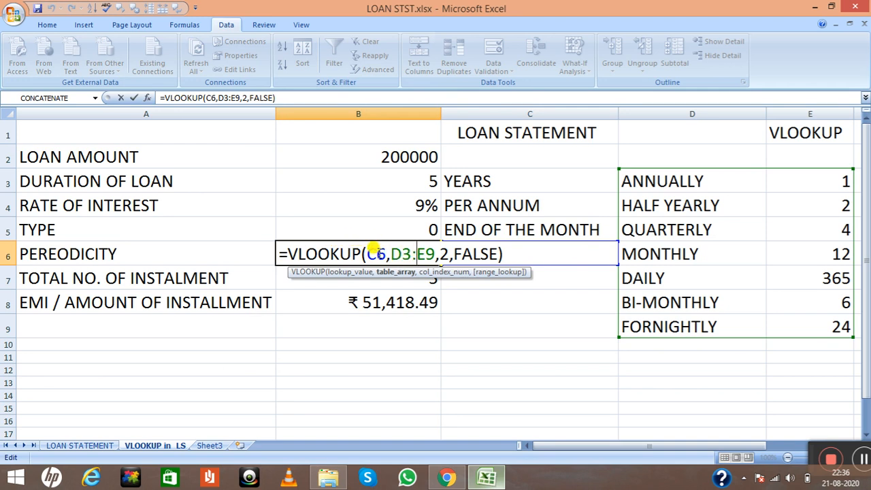
{"action": "key", "text": "Return"}
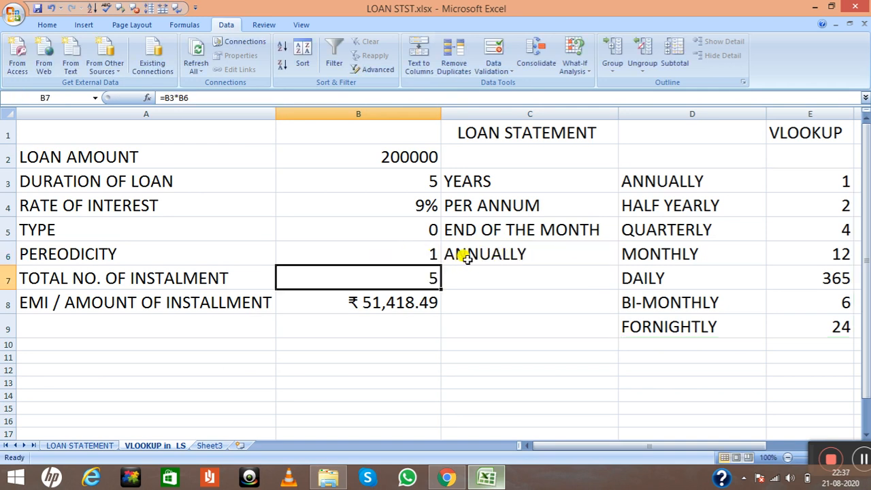
Replace the payment frequency in cell C6 with DAILY to test the lookup
{"action": "left_click", "coordinate": [477, 256]}
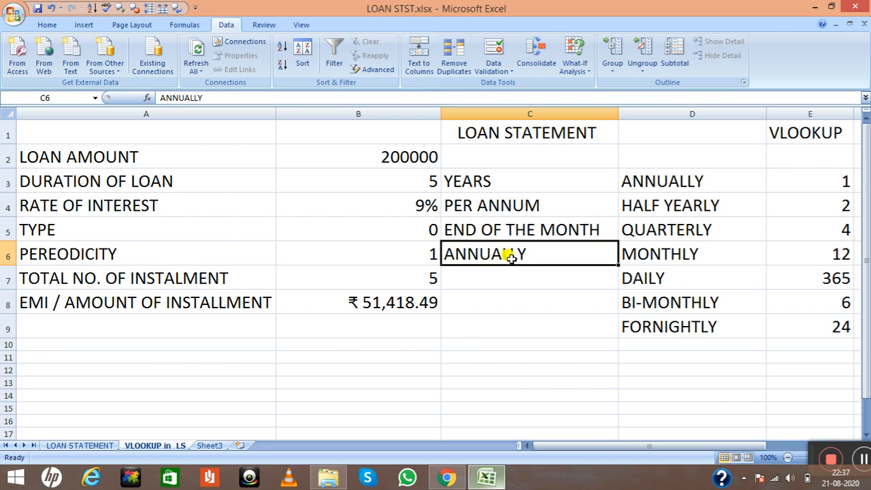
{"action": "left_click", "coordinate": [425, 253]}
{"action": "left_click", "coordinate": [488, 254]}
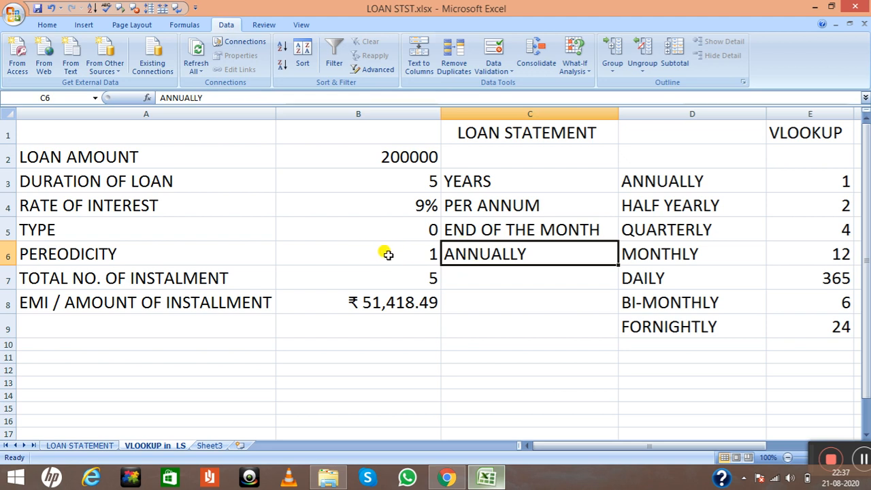
{"action": "double_click", "coordinate": [529, 253]}
{"action": "left_click_drag", "start_coordinate": [529, 254], "coordinate": [431, 251]}
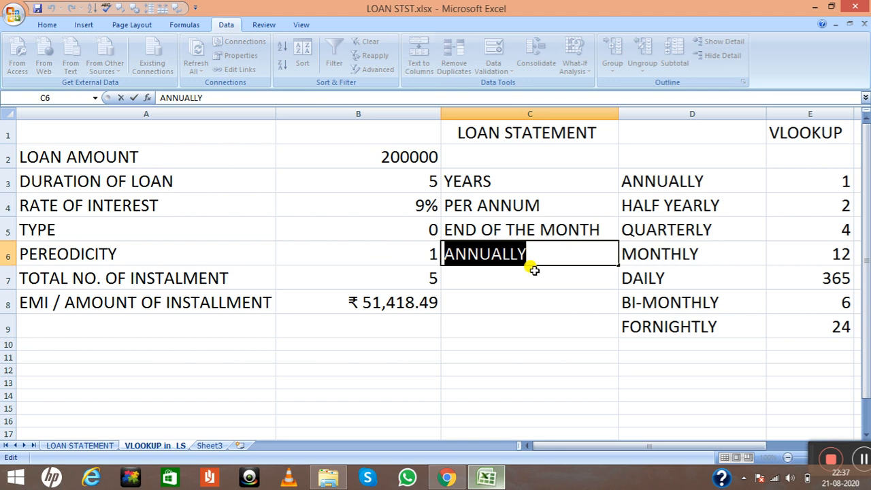
{"action": "type", "text": "DAILY"}
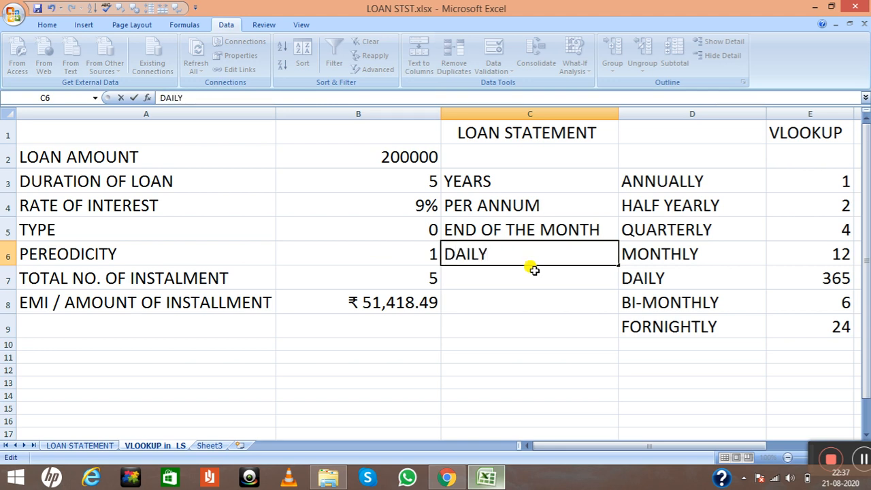
{"action": "key", "text": "Return"}
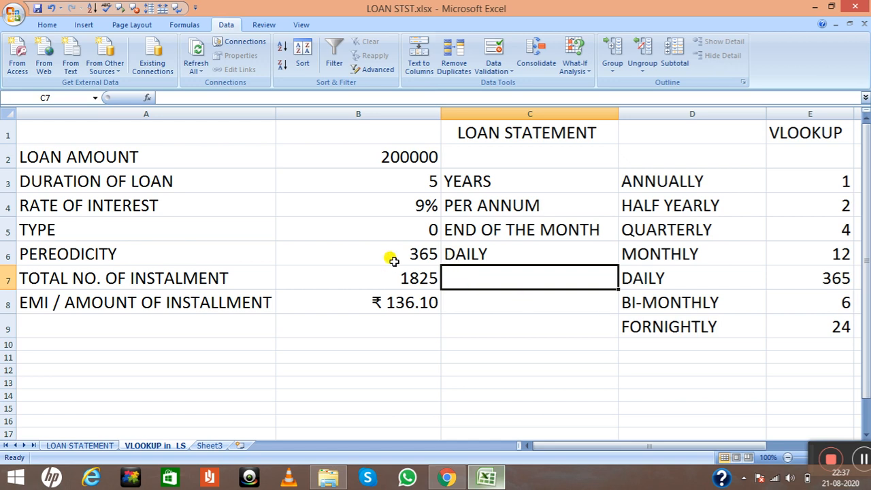
Replace the payment frequency in cell C6 with MONTHLY
{"action": "double_click", "coordinate": [490, 254]}
{"action": "left_click_drag", "start_coordinate": [483, 254], "coordinate": [449, 256]}
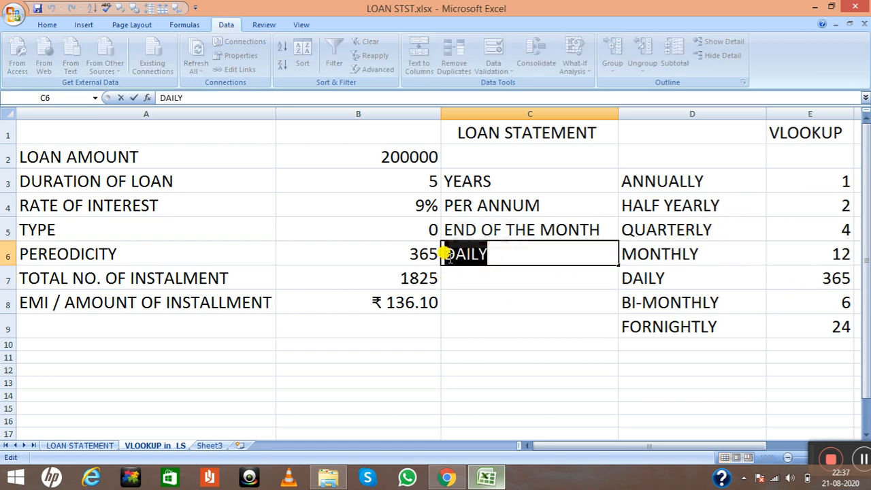
{"action": "type", "text": "MON"}
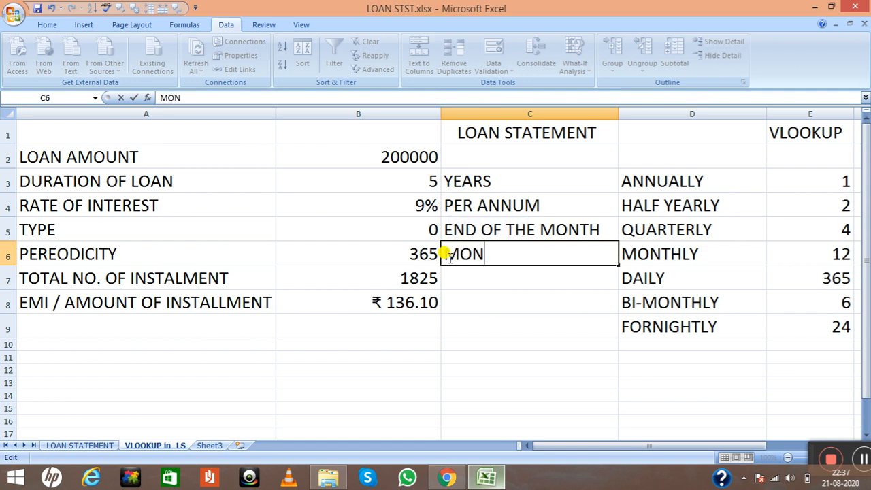
{"action": "type", "text": "THLY"}
{"action": "key", "text": "Return"}
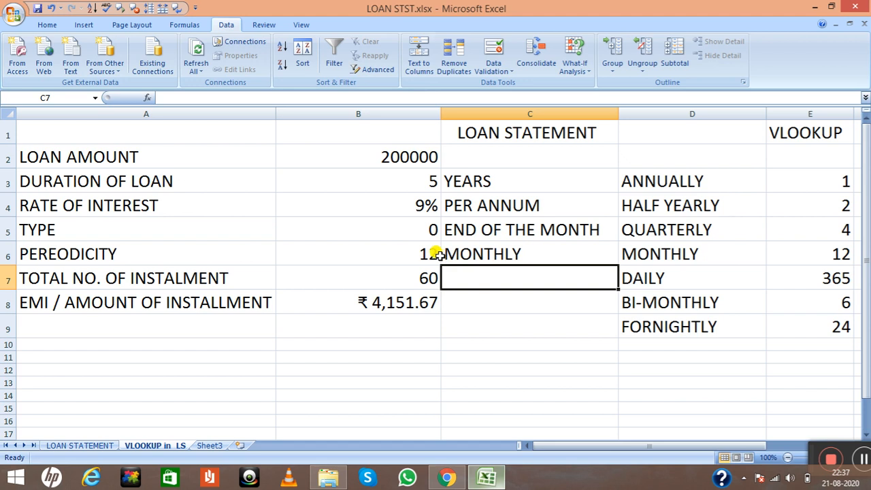
Start a data validation rule for the payment frequency cell C6 that allows values from a List
{"action": "left_click", "coordinate": [514, 253]}
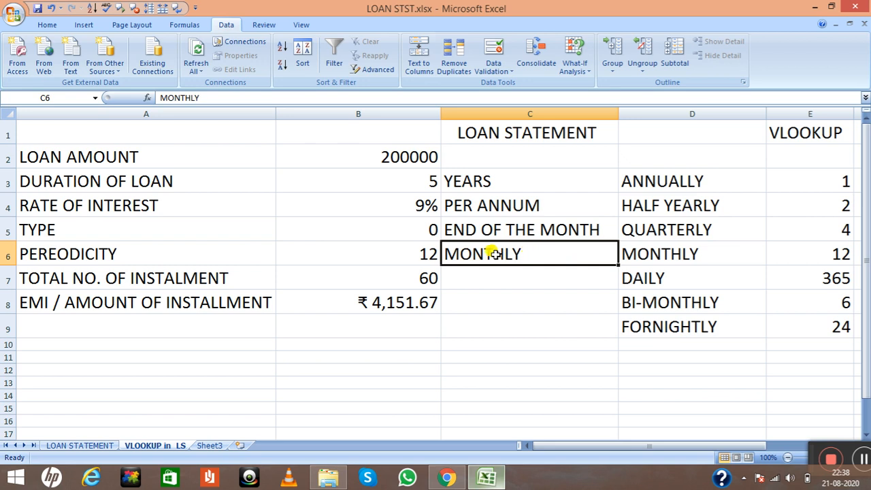
{"action": "left_click", "coordinate": [46, 26]}
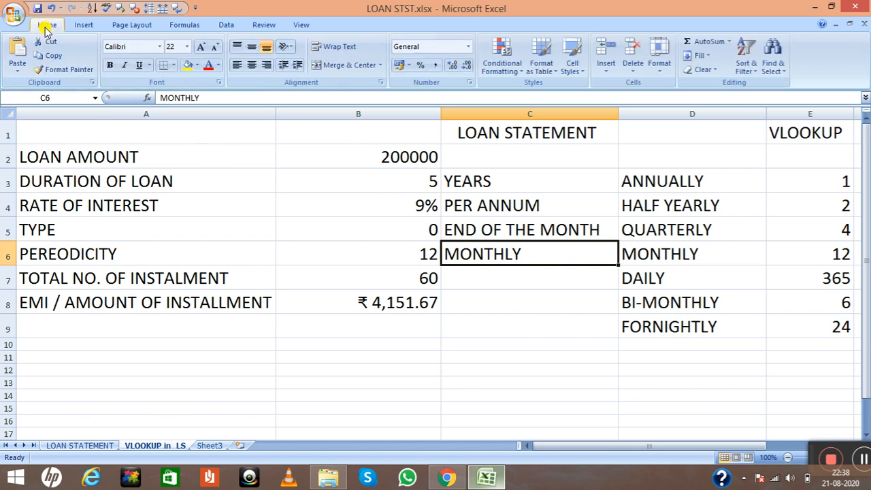
{"action": "left_click", "coordinate": [220, 28]}
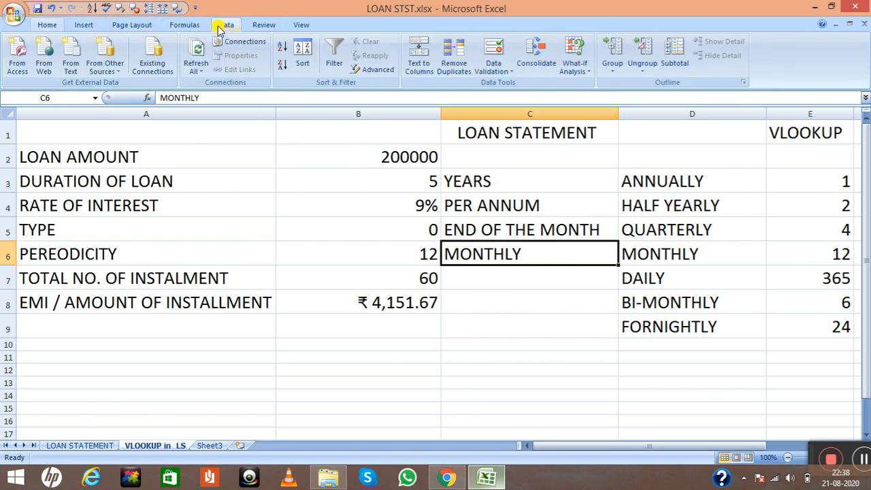
{"action": "left_click", "coordinate": [503, 72]}
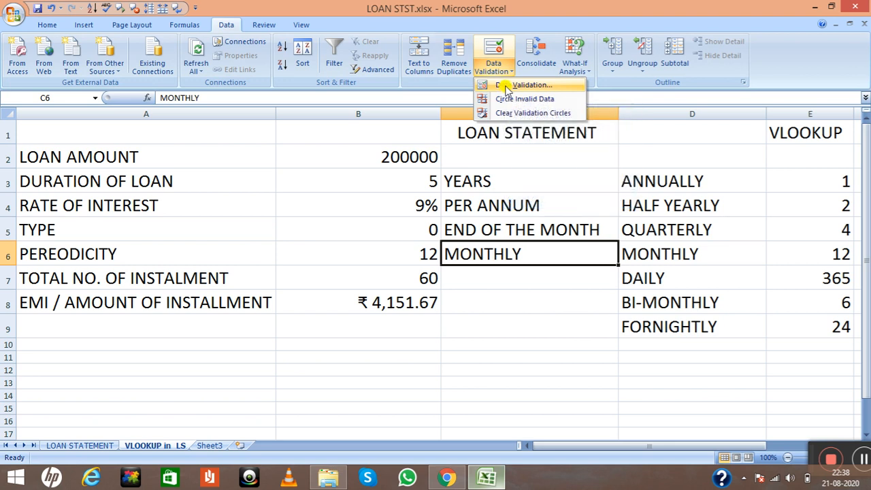
{"action": "left_click", "coordinate": [507, 87]}
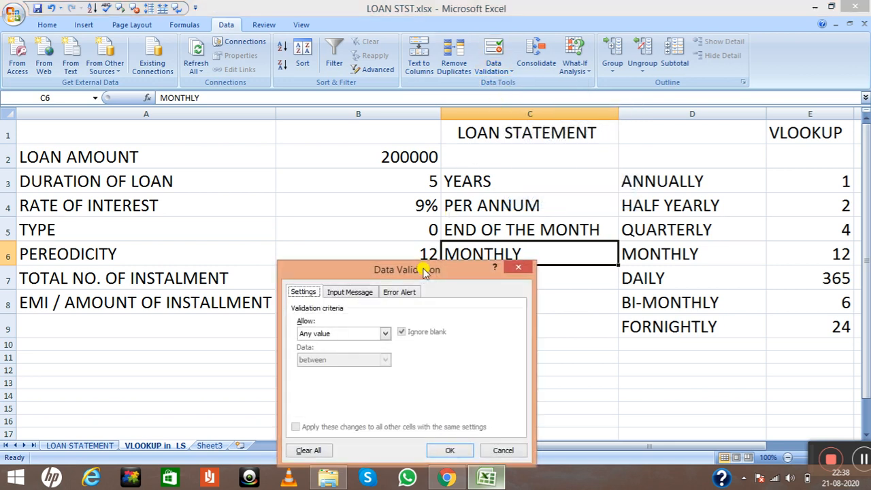
{"action": "left_click_drag", "start_coordinate": [422, 268], "coordinate": [293, 151]}
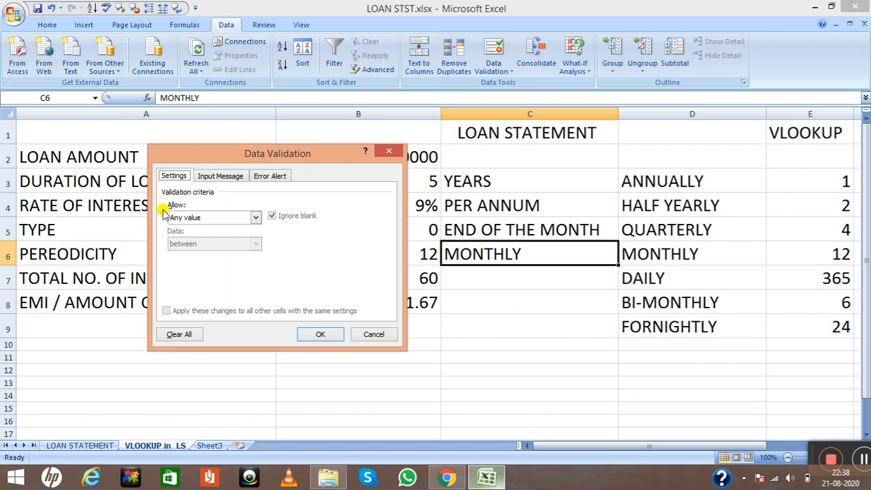
{"action": "left_click", "coordinate": [257, 217]}
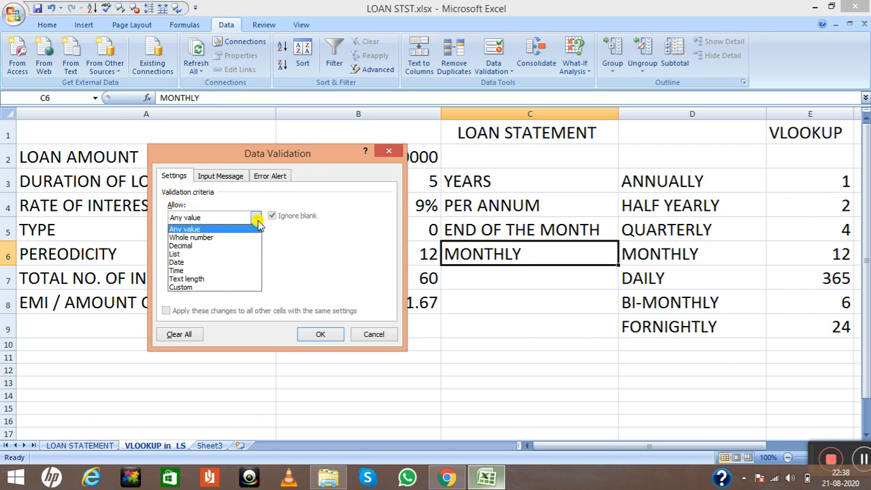
{"action": "left_click", "coordinate": [211, 254]}
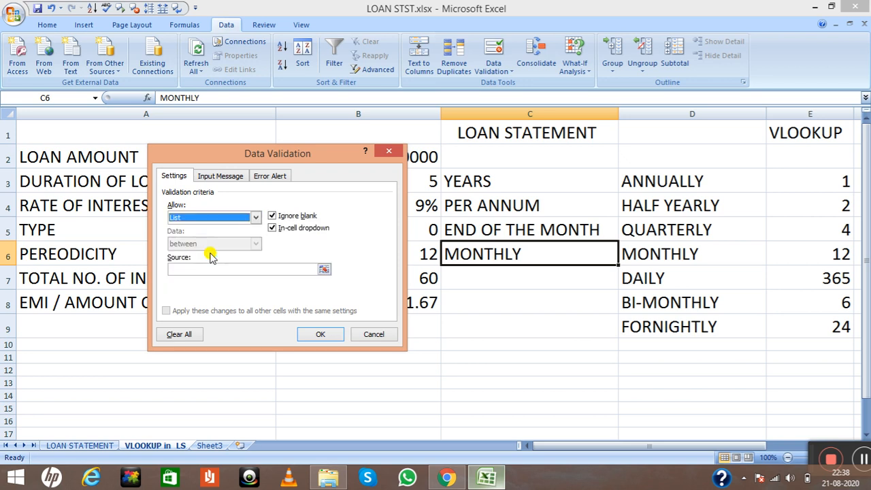
Use the frequency names in =$D$3:$D$9 as the validation list source and apply the rule
{"action": "left_click", "coordinate": [181, 269]}
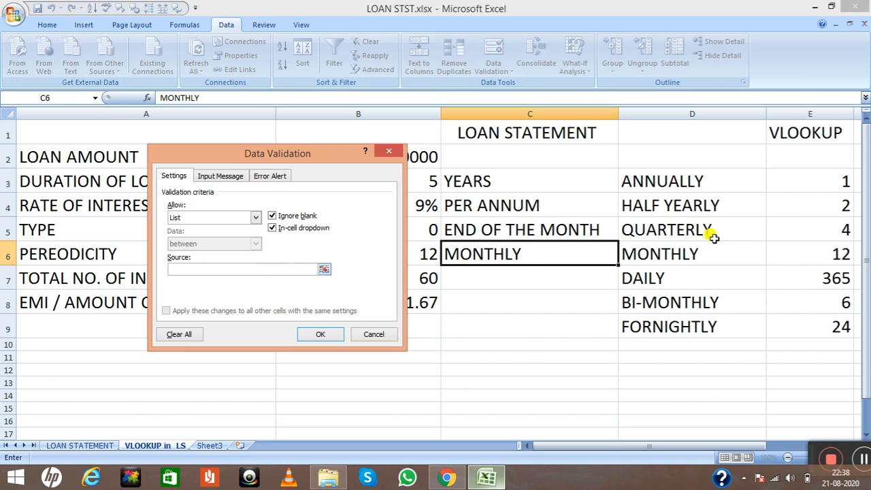
{"action": "left_click", "coordinate": [630, 177]}
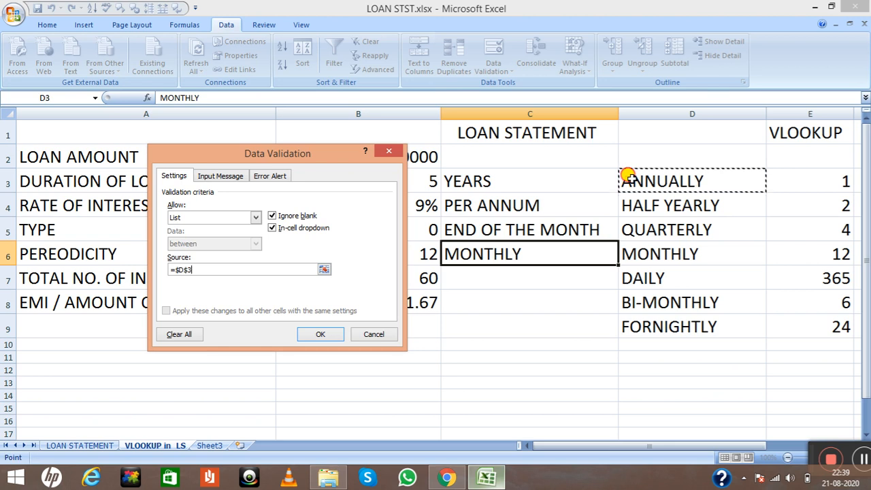
{"action": "left_click_drag", "start_coordinate": [630, 177], "coordinate": [678, 323]}
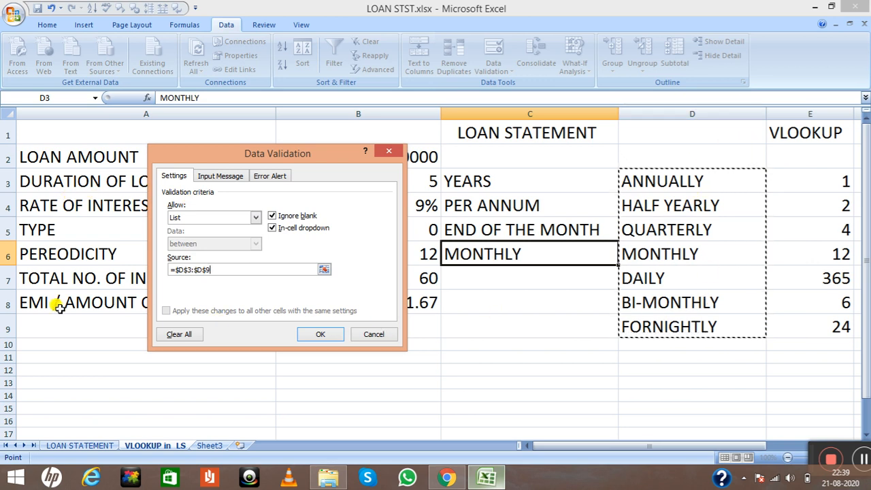
{"action": "left_click", "coordinate": [338, 334]}
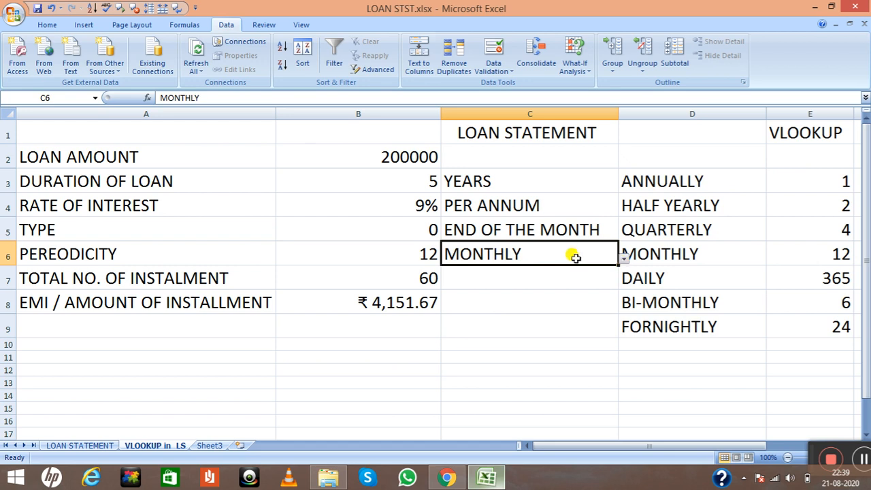
Test the dropdown in C6 by choosing ANNUALLY, HALF YEARLY, QUARTERLY and MONTHLY one after another
{"action": "left_click", "coordinate": [624, 258]}
{"action": "left_click", "coordinate": [514, 270]}
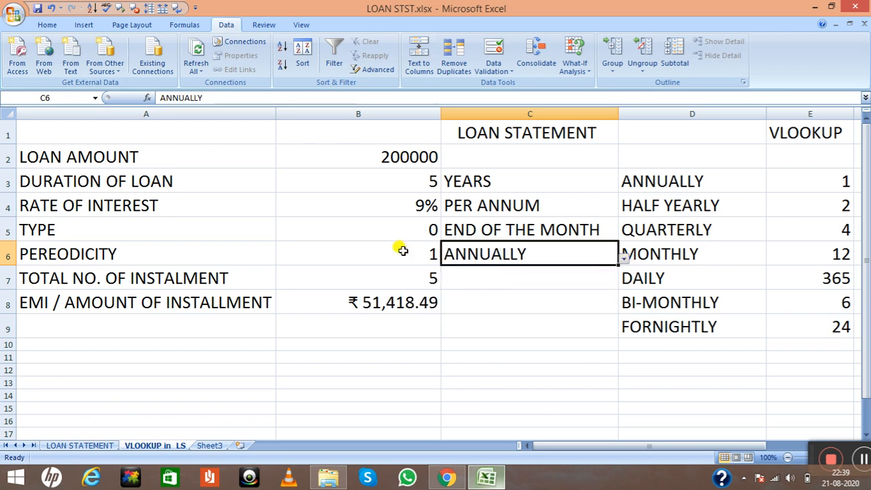
{"action": "left_click", "coordinate": [623, 261]}
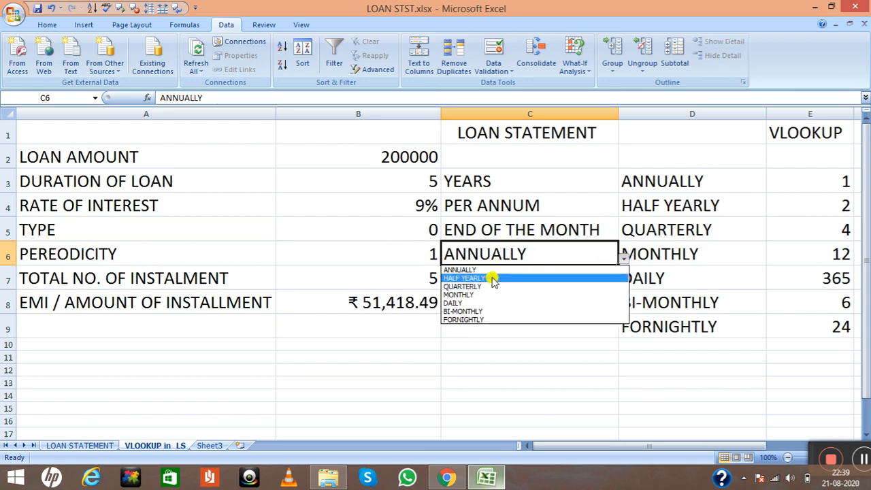
{"action": "left_click", "coordinate": [492, 278]}
{"action": "left_click", "coordinate": [624, 259]}
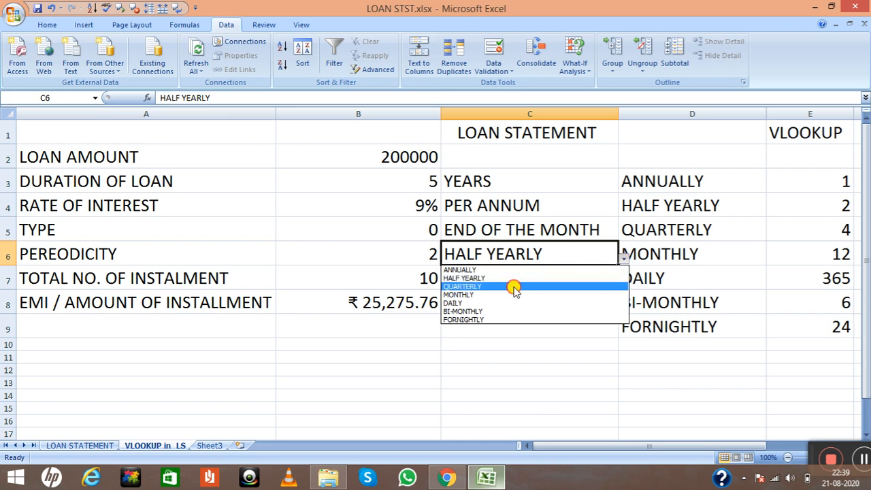
{"action": "left_click", "coordinate": [514, 287]}
{"action": "left_click", "coordinate": [624, 259]}
{"action": "left_click", "coordinate": [527, 293]}
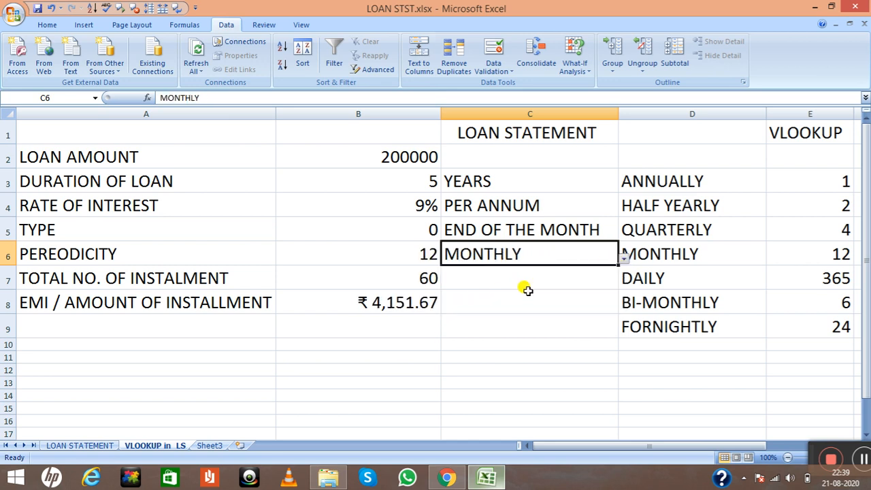
Test the remaining frequencies in the C6 dropdown by choosing DAILY, BI-MONTHLY and FORNIGHTLY in turn
{"action": "left_click", "coordinate": [623, 261]}
{"action": "left_click", "coordinate": [514, 303]}
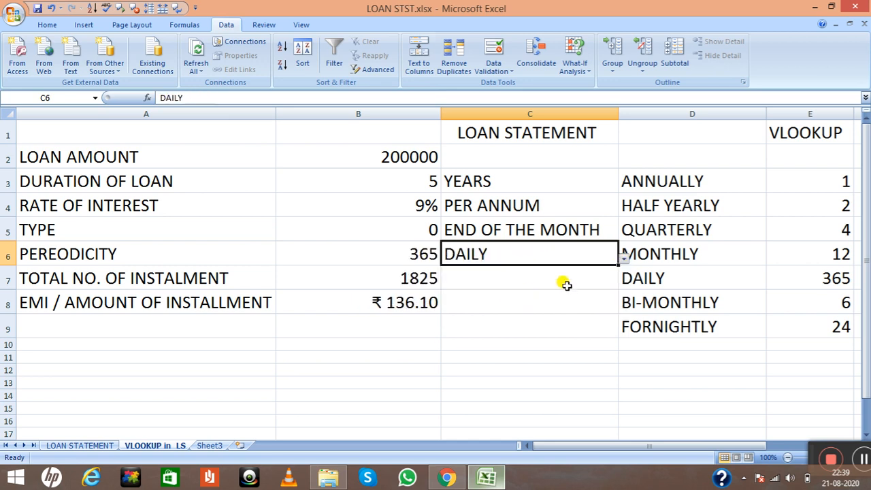
{"action": "left_click", "coordinate": [624, 260]}
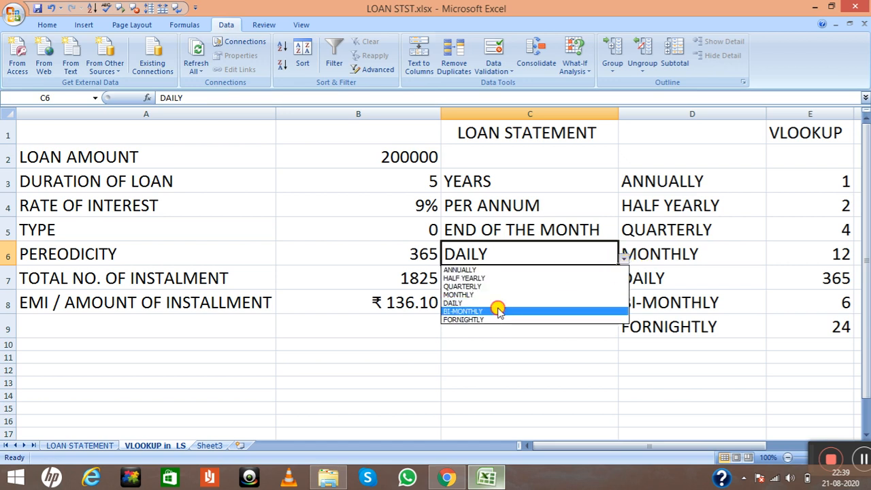
{"action": "left_click", "coordinate": [497, 312]}
{"action": "left_click", "coordinate": [623, 259]}
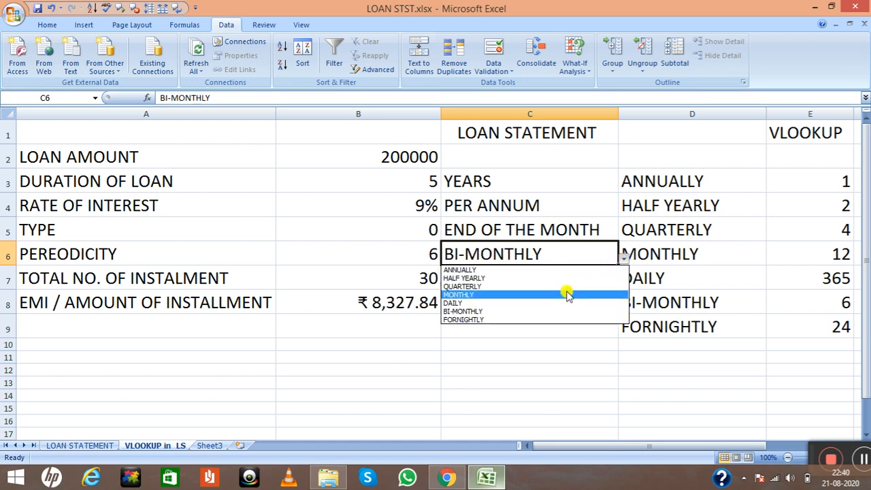
{"action": "left_click", "coordinate": [526, 320]}
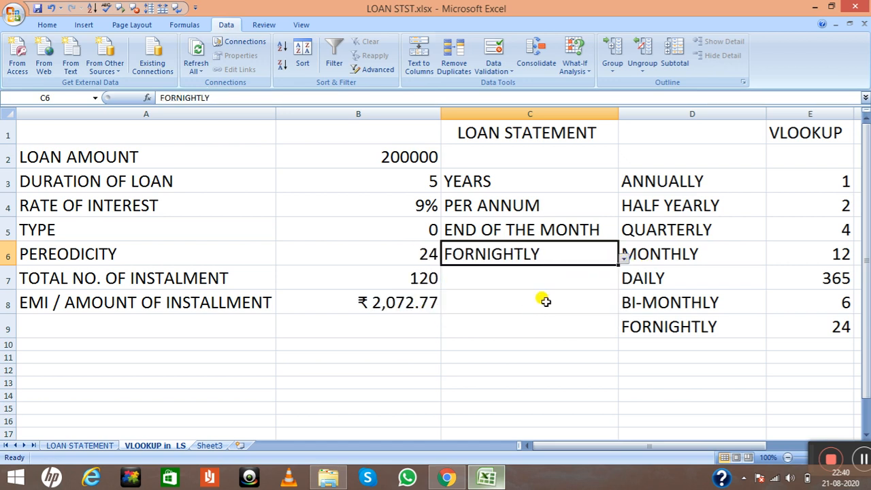
Set the payment frequency in C6 to ANNUALLY from its dropdown list
{"action": "left_click", "coordinate": [623, 260]}
{"action": "left_click", "coordinate": [533, 270]}
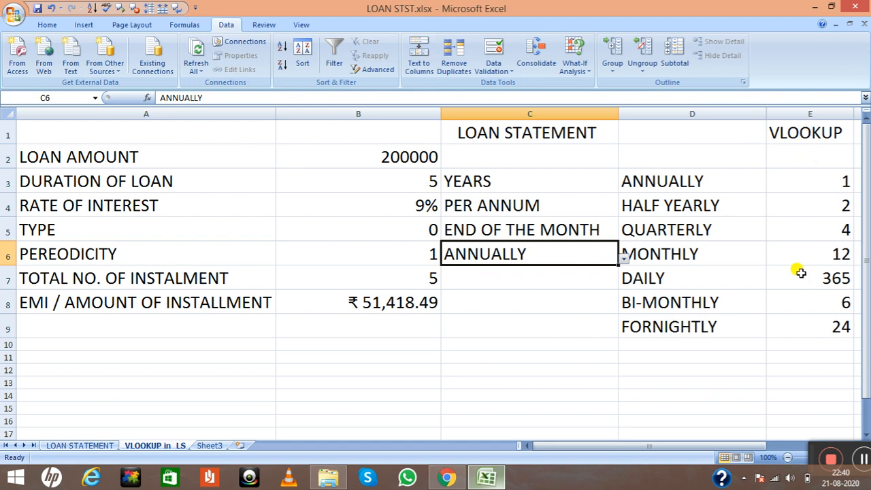
{"action": "left_click", "coordinate": [862, 459]}
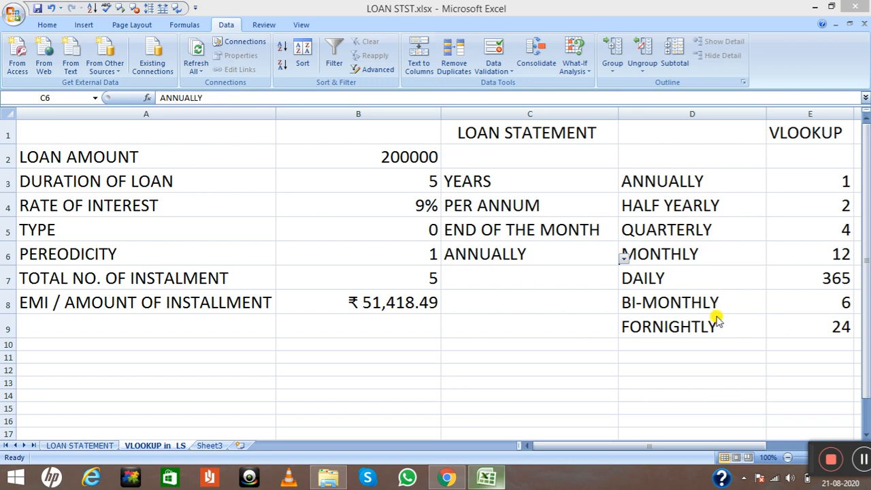
{"action": "left_click", "coordinate": [693, 347]}
{"action": "left_click", "coordinate": [783, 141]}
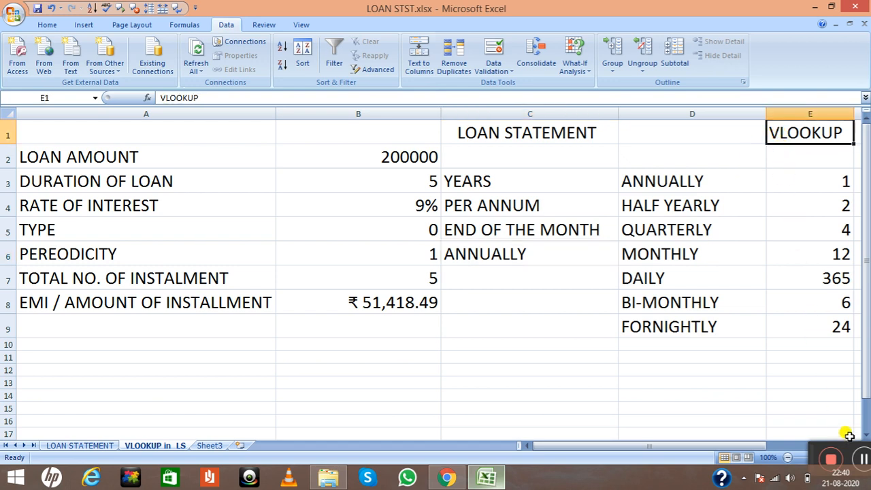
{"action": "left_click", "coordinate": [859, 456]}
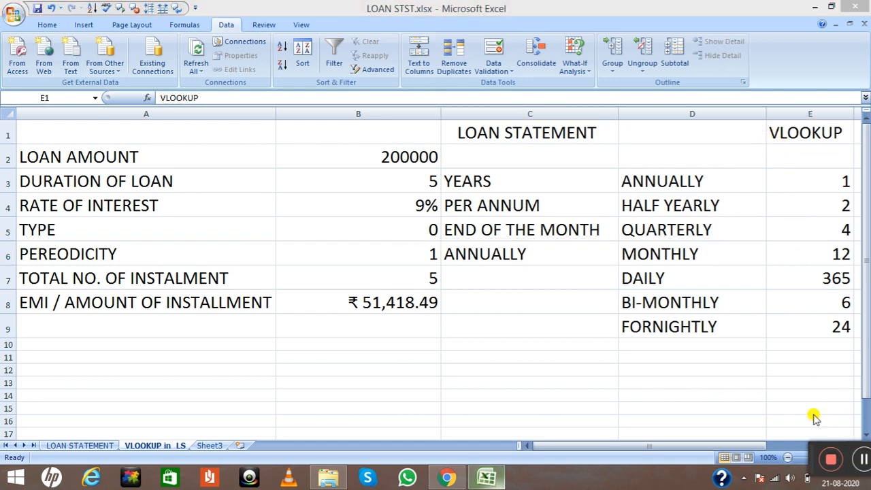